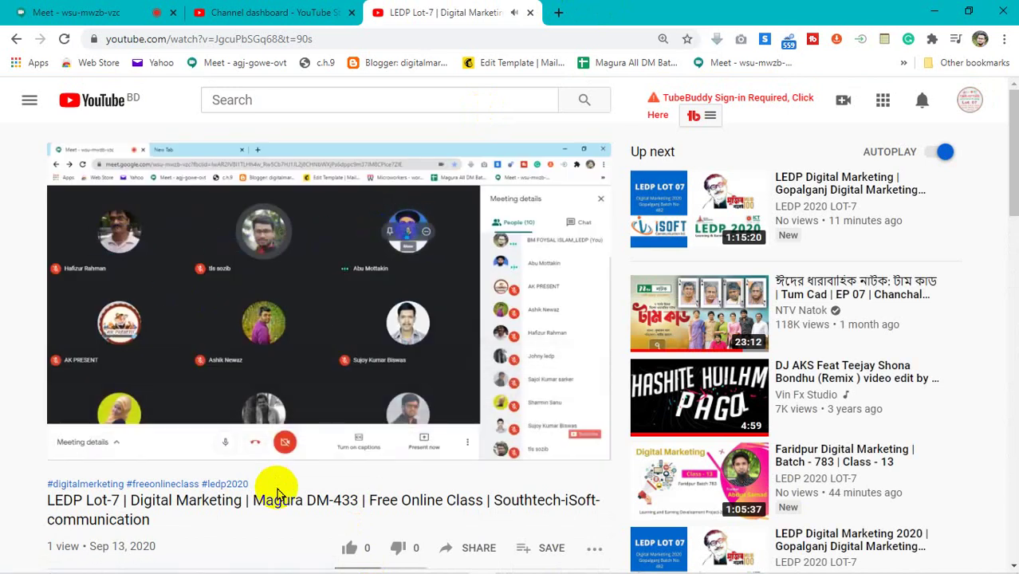
Step: Close the playing LEDP Lot-7 video page and start a new video upload from the channel dashboard
mouse_move(243, 451)
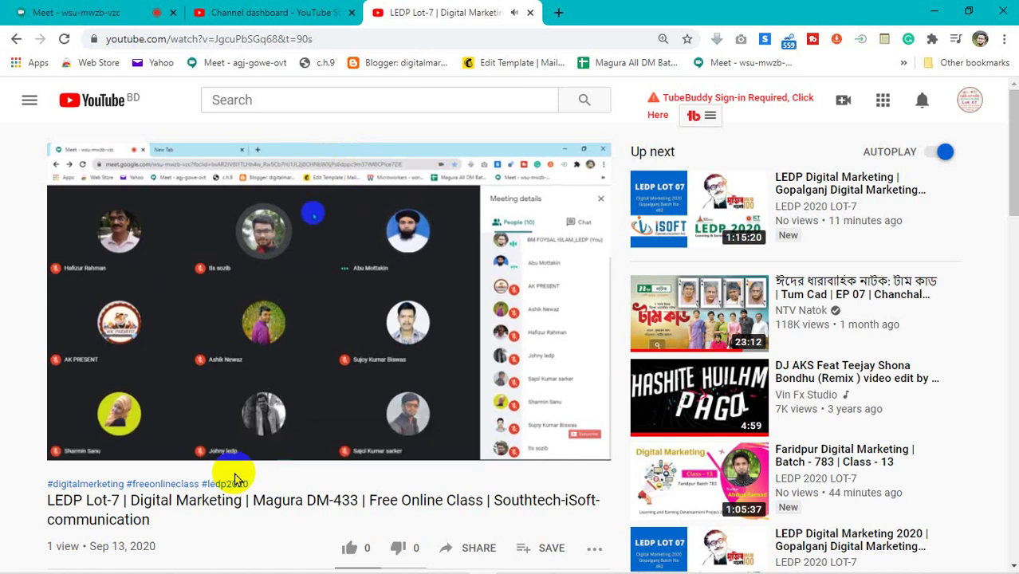
mouse_move(73, 449)
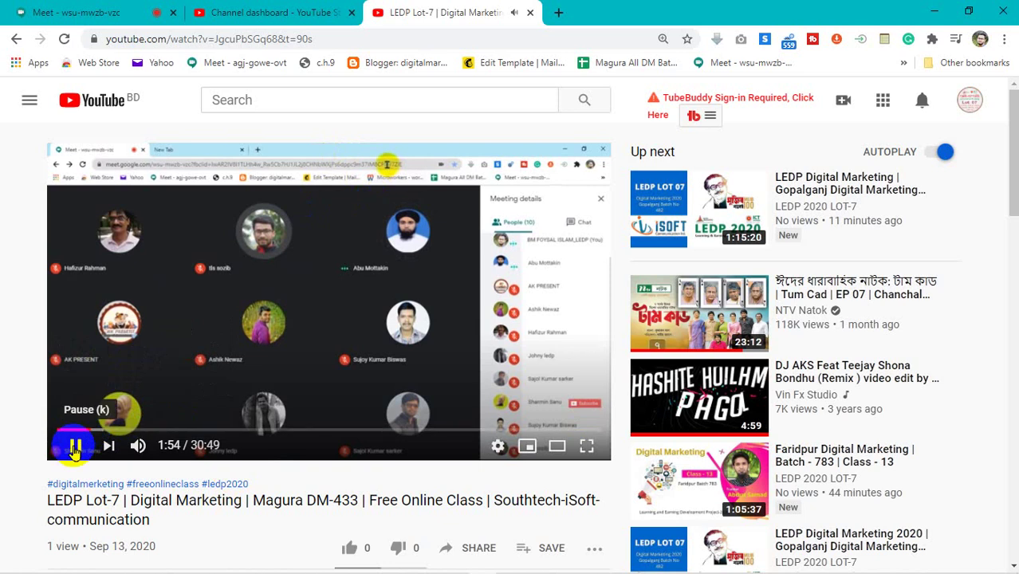
click(531, 13)
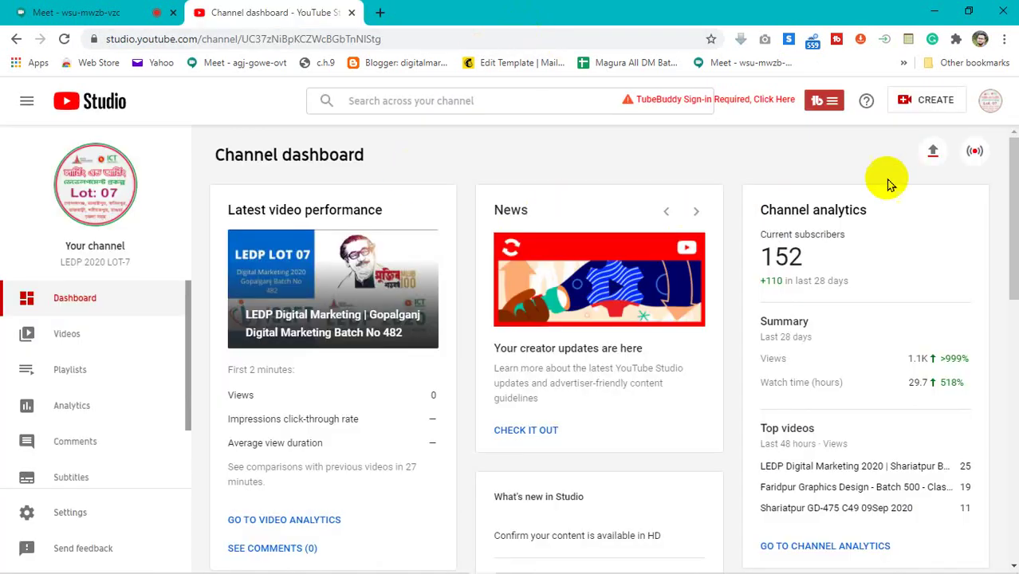
click(932, 150)
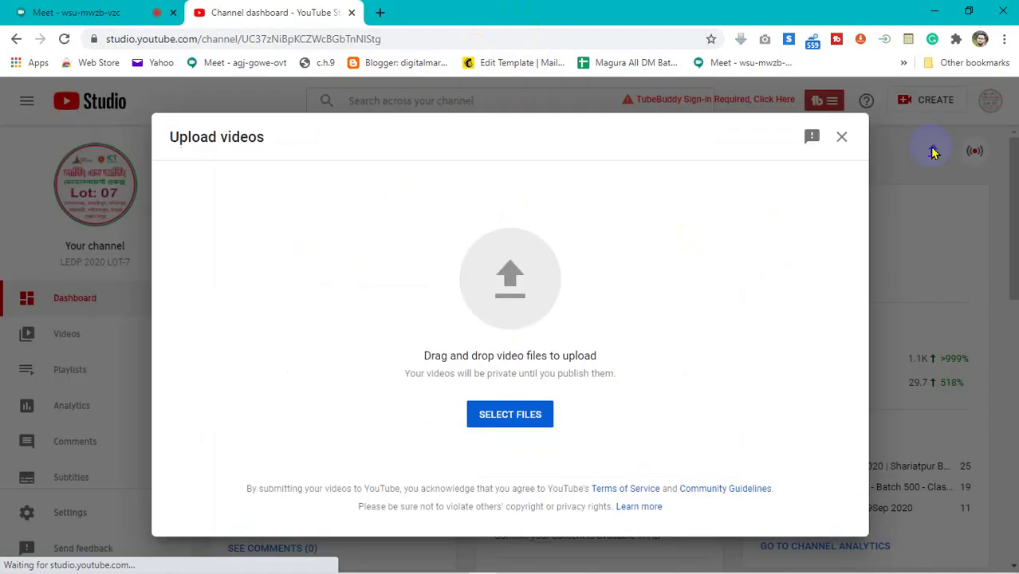
Step: Choose Video_13.09.20 v3.wmv from the all video\Magura-433 folder on Local Disk (F:) as the video to upload
click(512, 416)
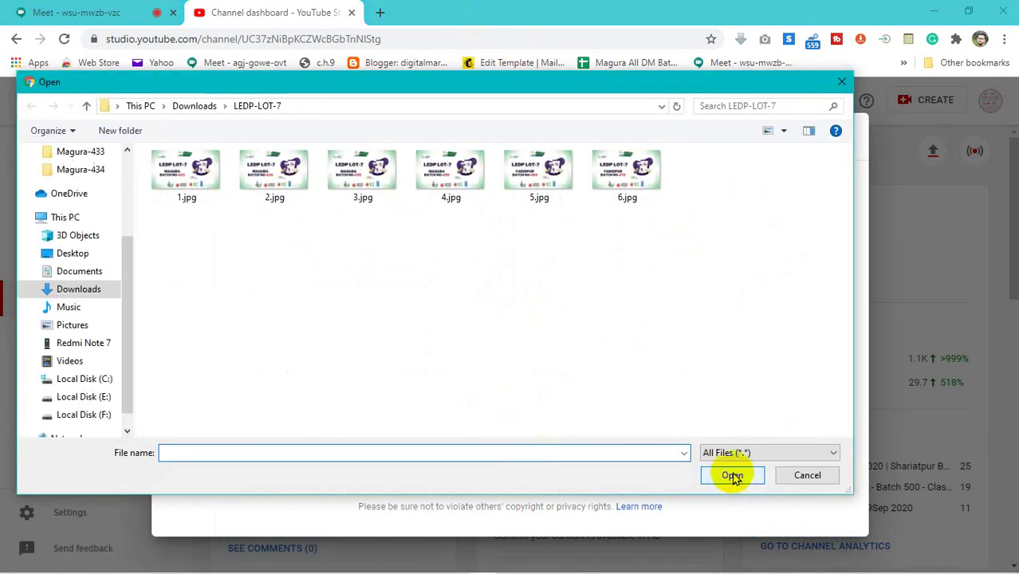
click(86, 379)
click(84, 416)
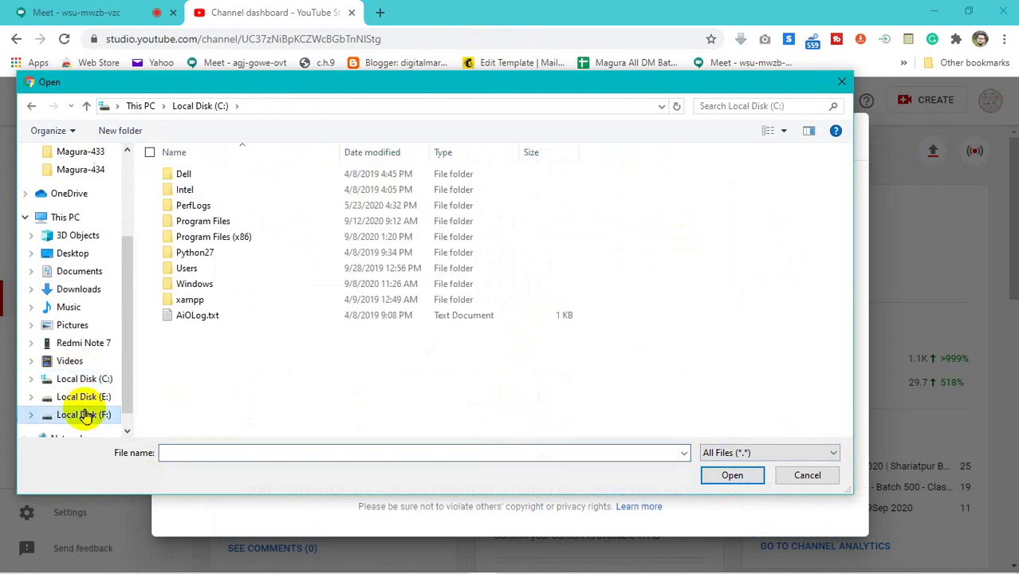
scroll(275, 405, down, 1)
scroll(295, 375, up, 1)
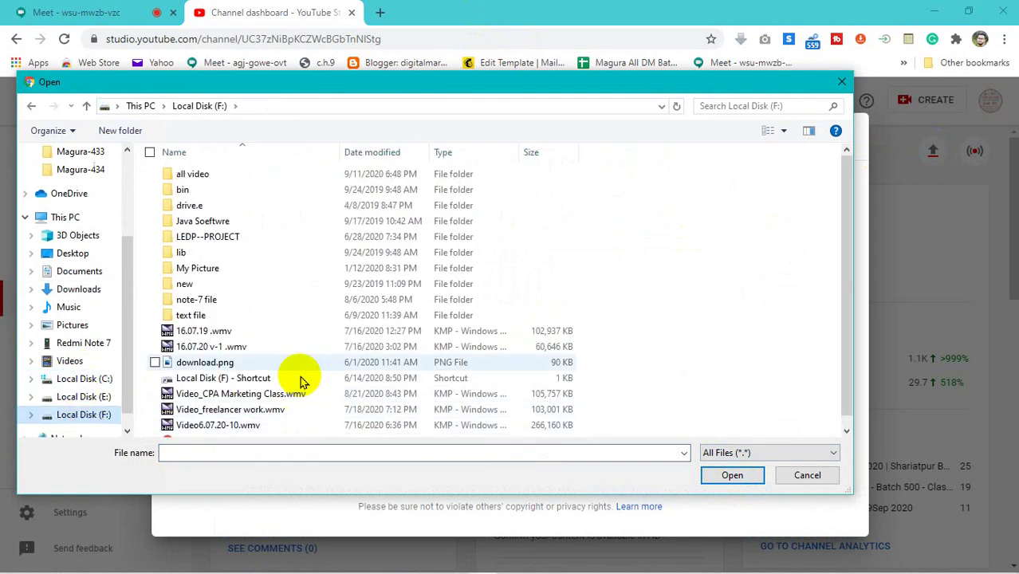
double_click(237, 172)
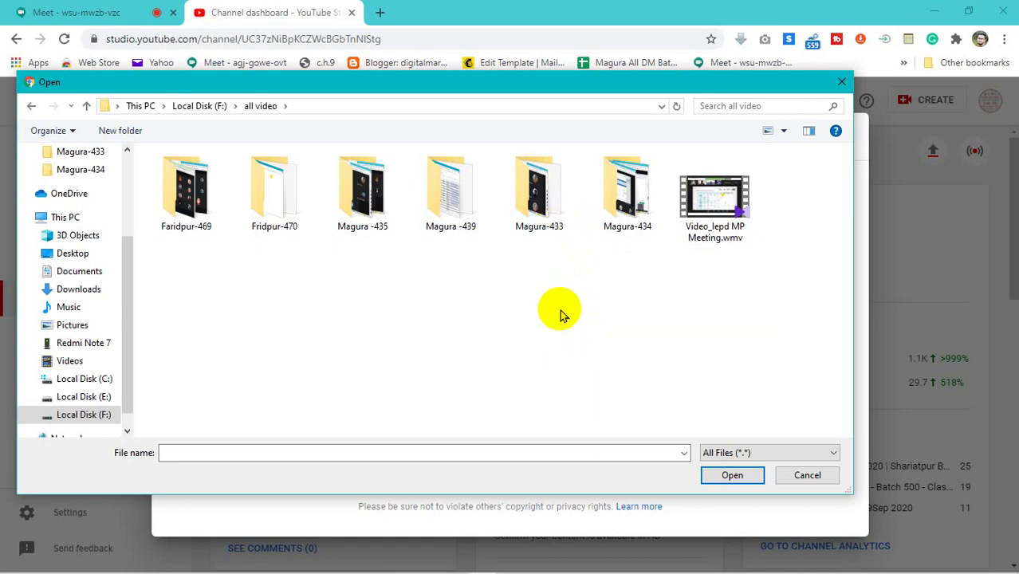
double_click(556, 210)
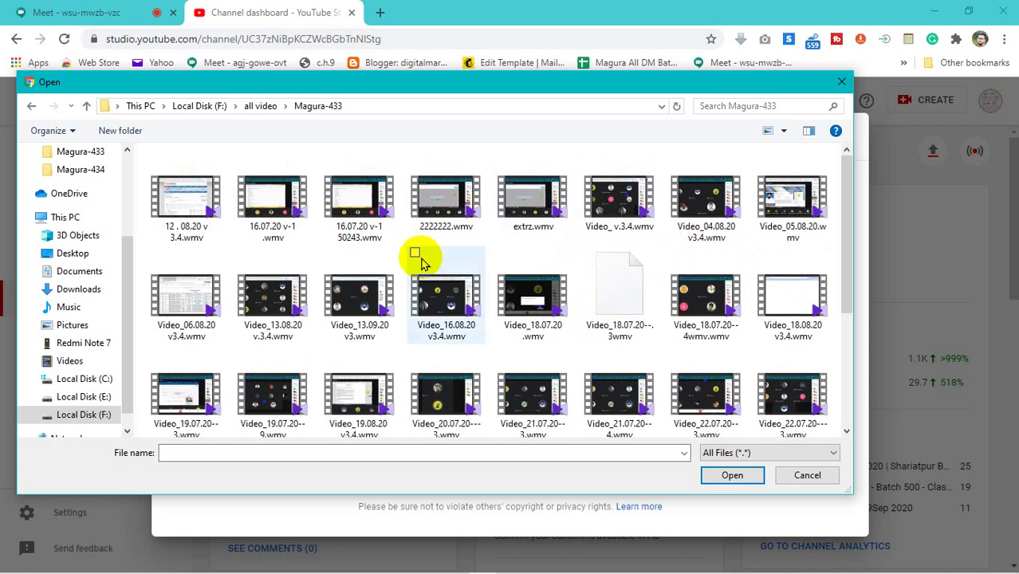
click(338, 317)
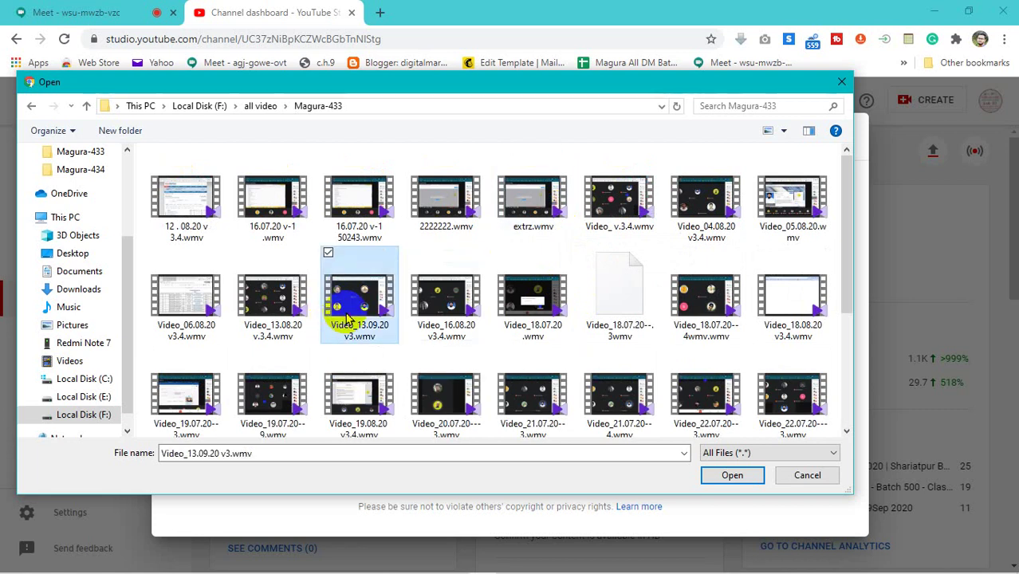
click(731, 475)
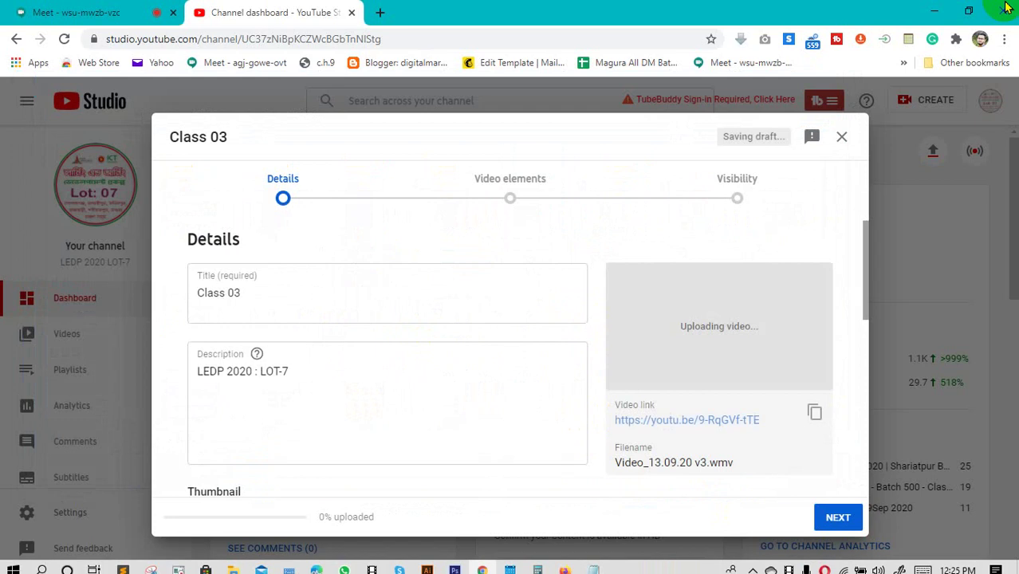
Step: Replace the video title with "LEDP Lot-7 | Digital Marketing | Magura DM-433 | Free Online Class | Southtech-iSoft-communication", copied from youtube tag.txt in Notepad
click(591, 563)
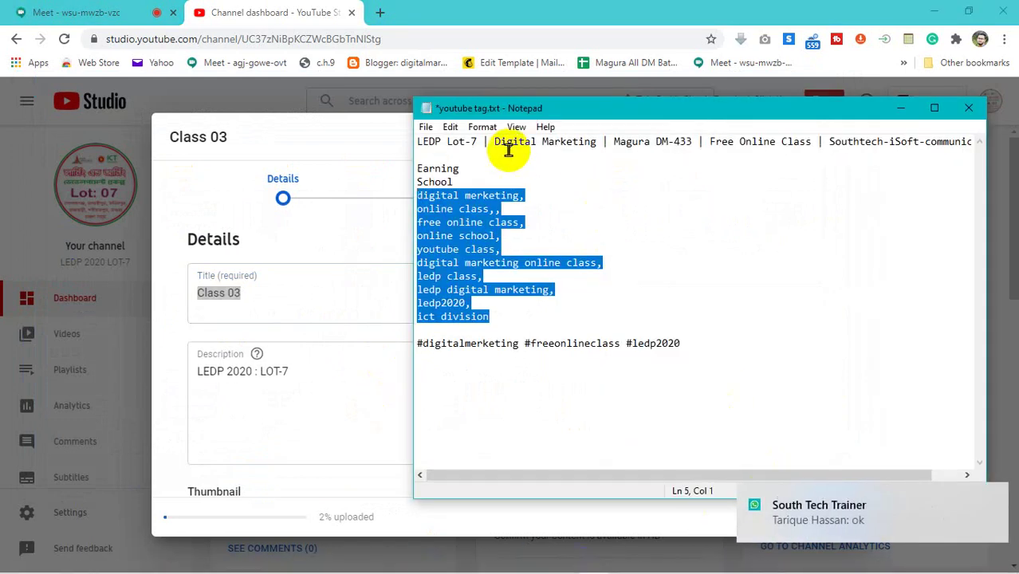
drag(418, 137, 973, 146)
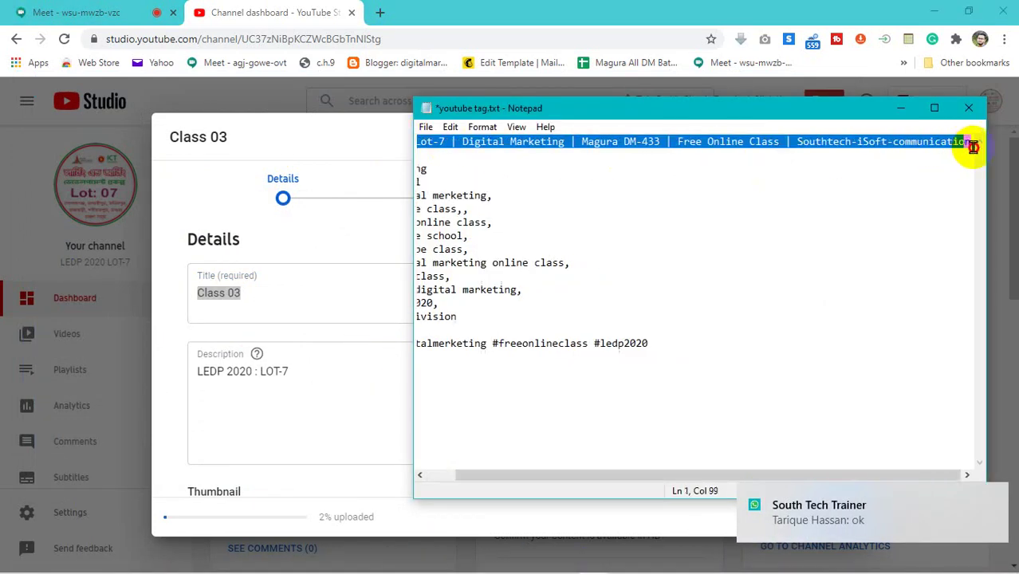
right_click(906, 142)
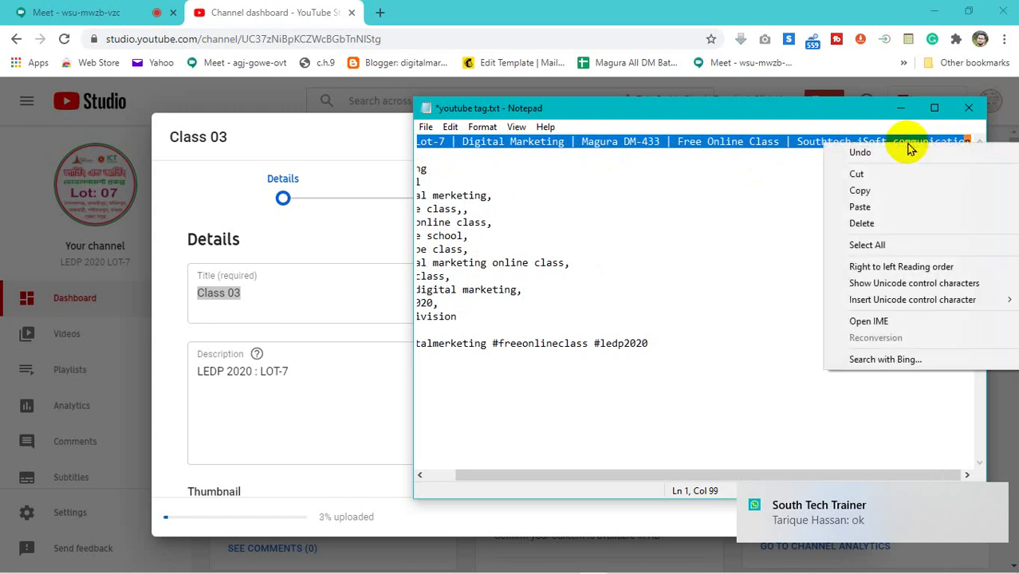
click(894, 191)
click(326, 300)
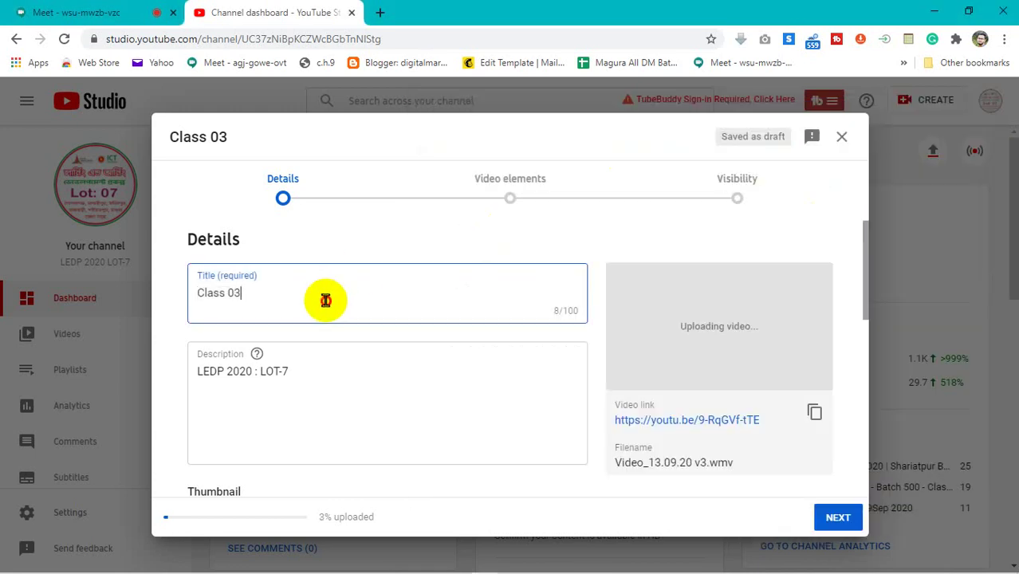
drag(235, 312, 168, 311)
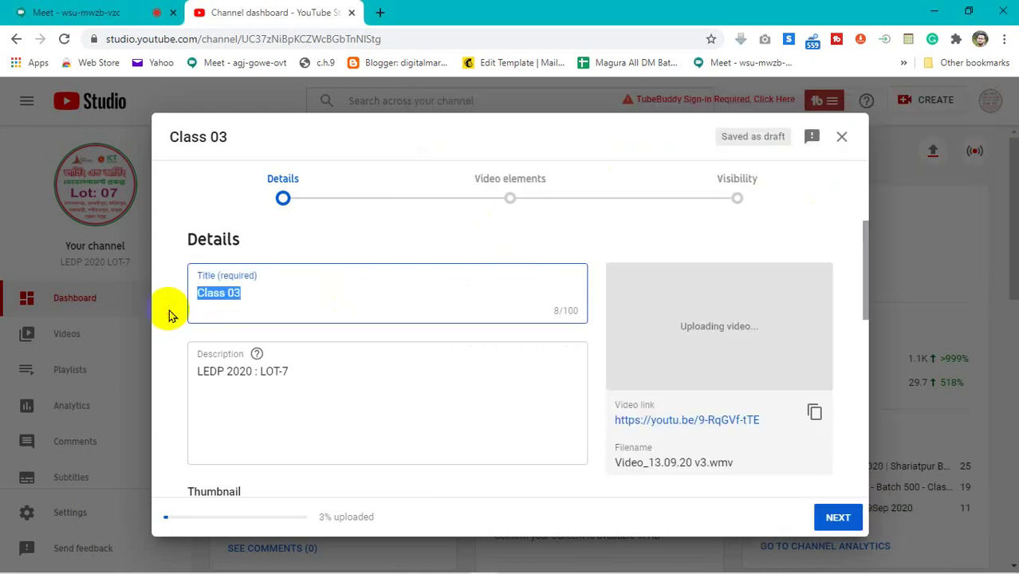
right_click(213, 294)
click(257, 365)
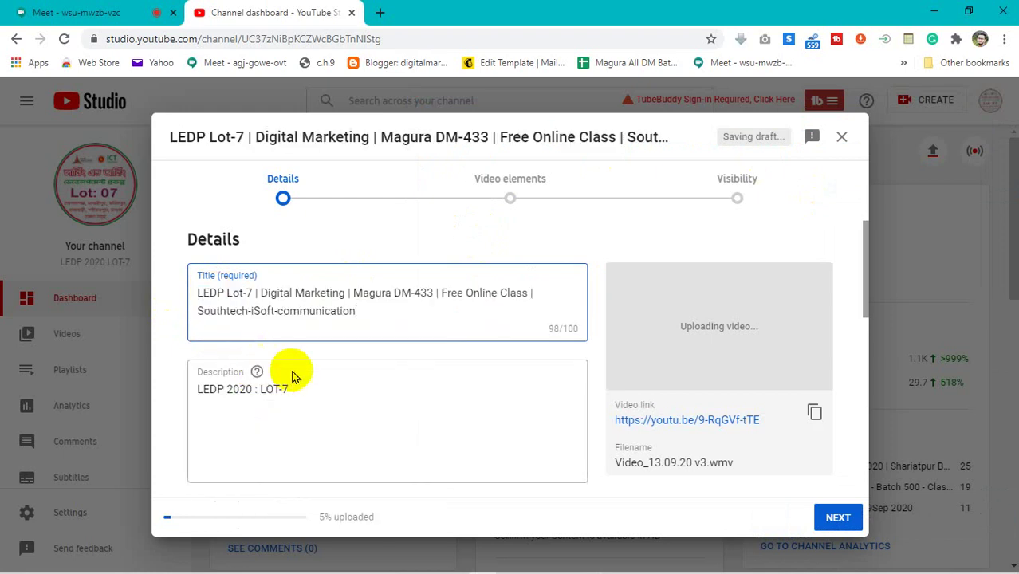
Step: Copy the hashtags #digitalmerketing #freeonlineclass #ledp2020 from the Notepad file and paste them below the existing text in the video description
click(594, 564)
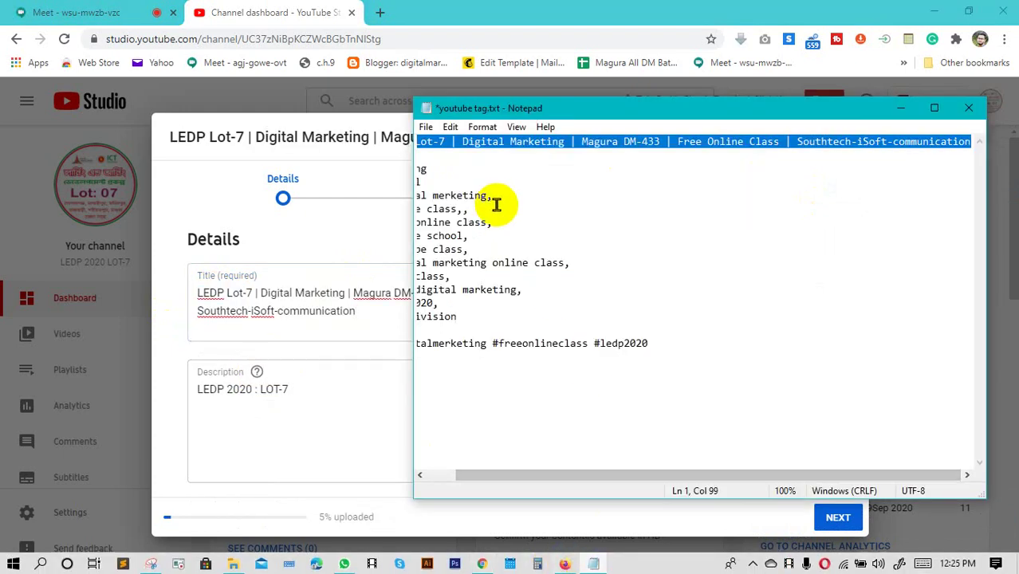
drag(682, 343, 419, 329)
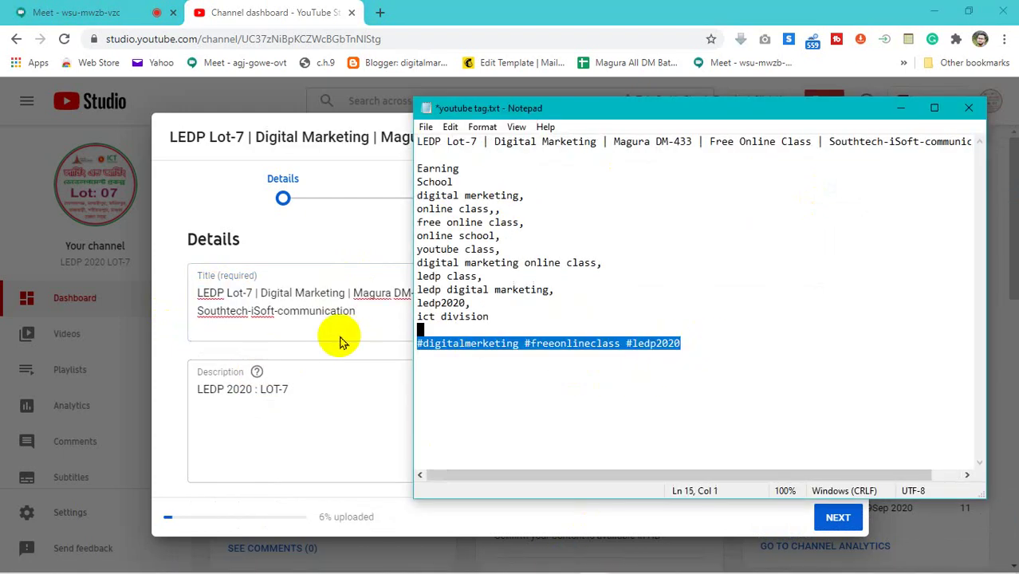
right_click(479, 341)
click(512, 386)
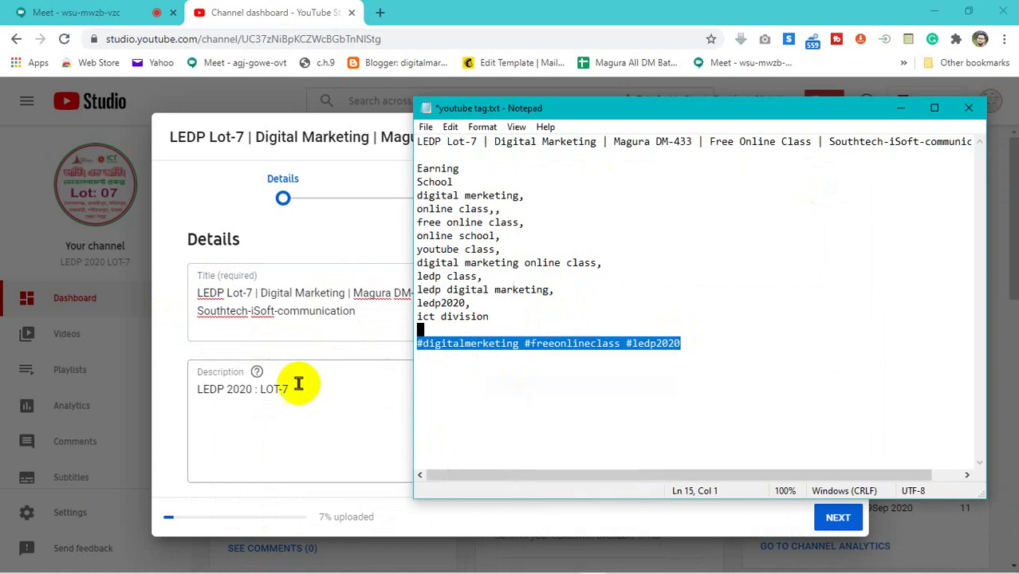
click(298, 383)
click(338, 391)
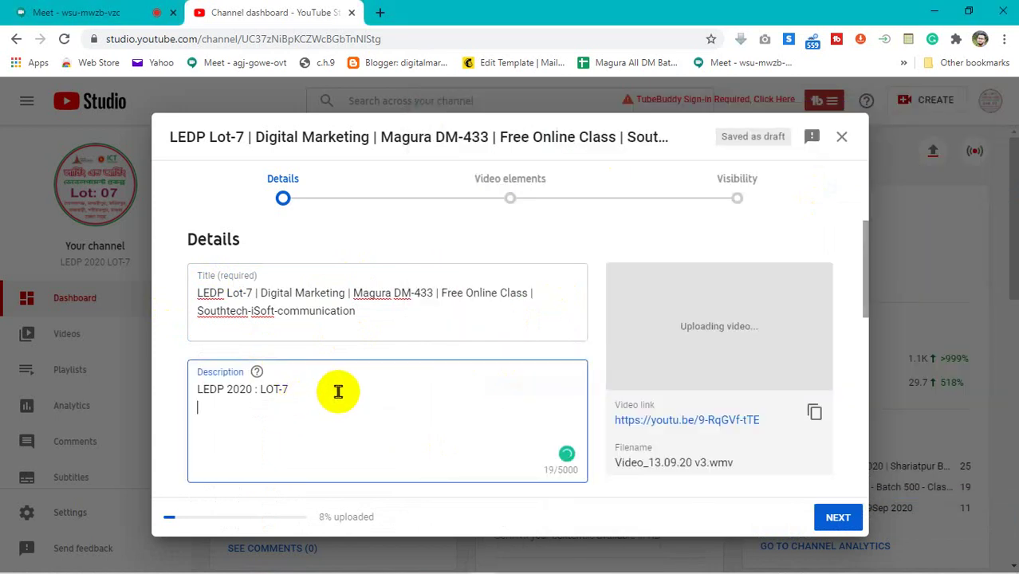
key(ctrl+v)
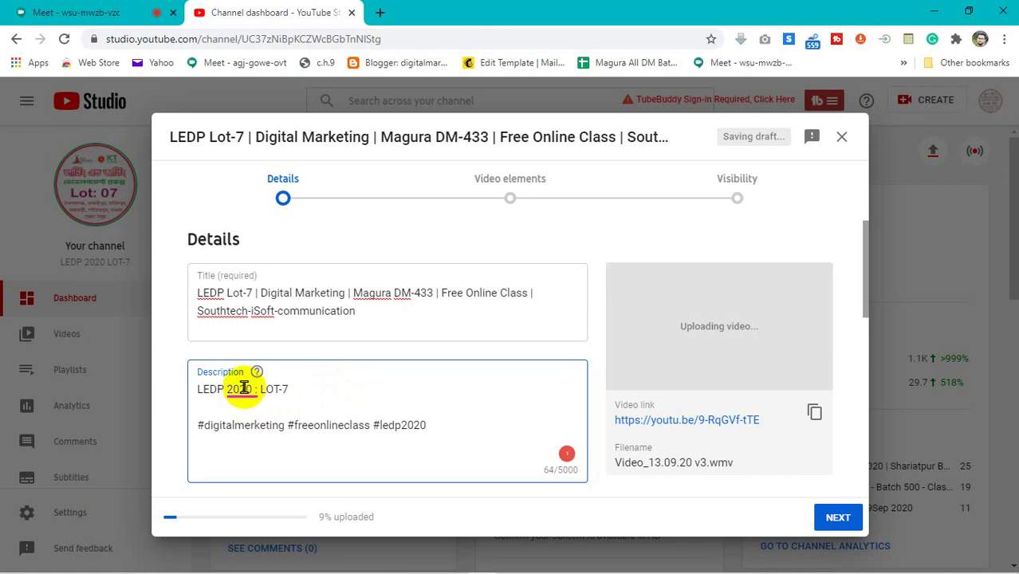
Step: Correct the description's first line to "LEDP 2020: LOT-7" and remove the blank line above the hashtags
mouse_move(243, 388)
click(253, 430)
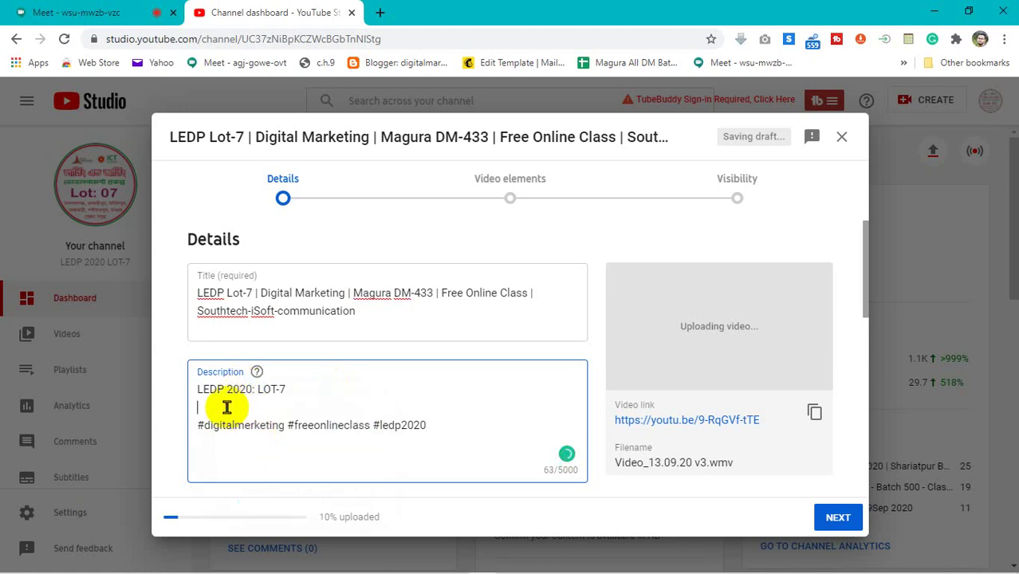
key(BackSpace)
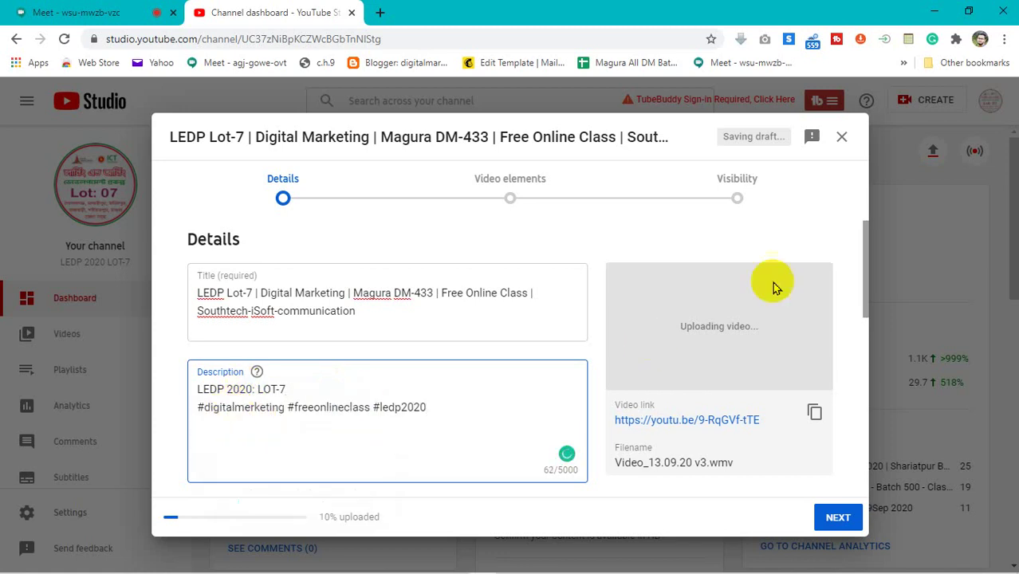
Step: Upload 1.jpg from the LEDP-LOT-7 folder in Downloads as the video's thumbnail
drag(865, 252, 860, 334)
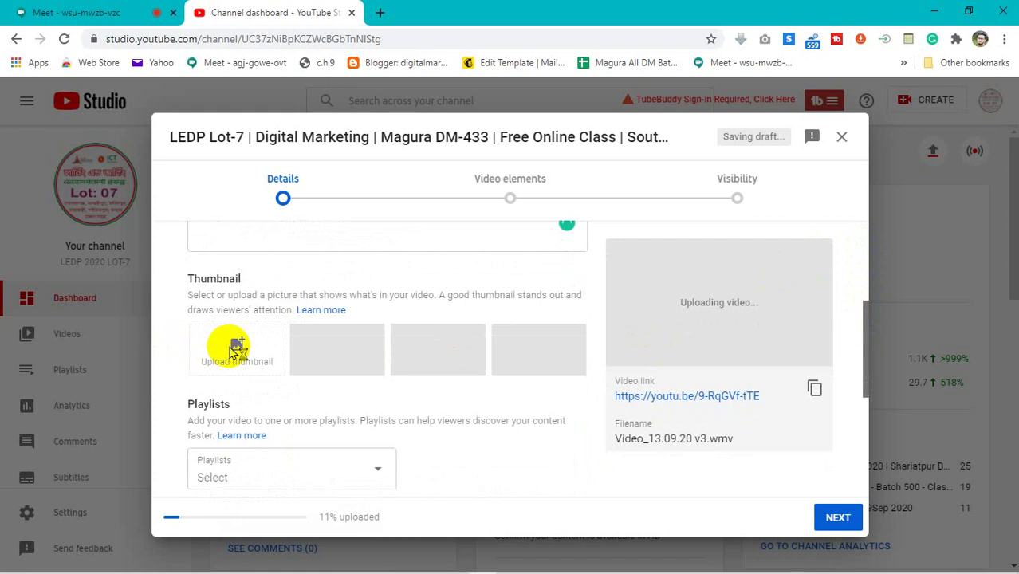
click(231, 345)
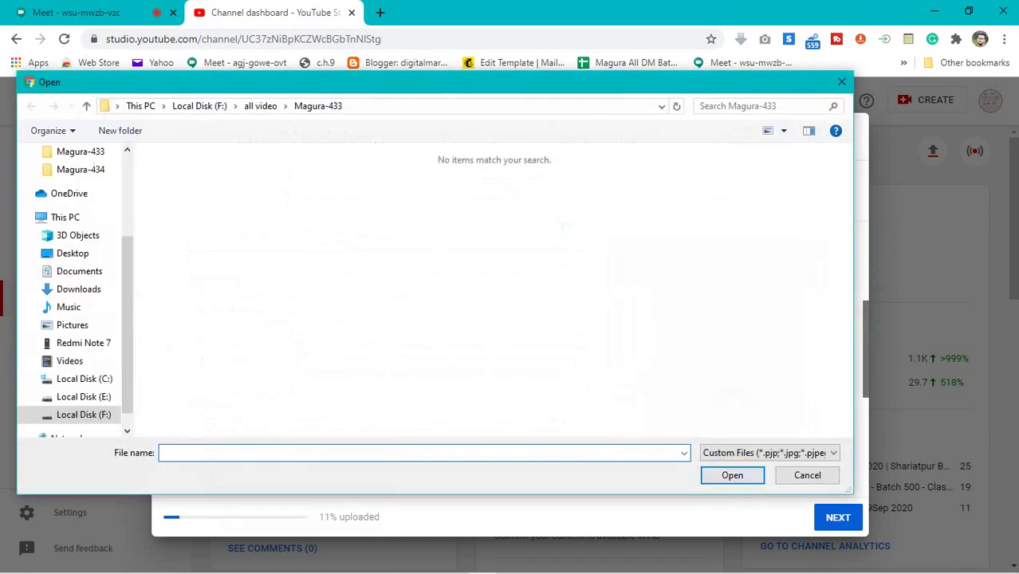
scroll(131, 276, down, 1)
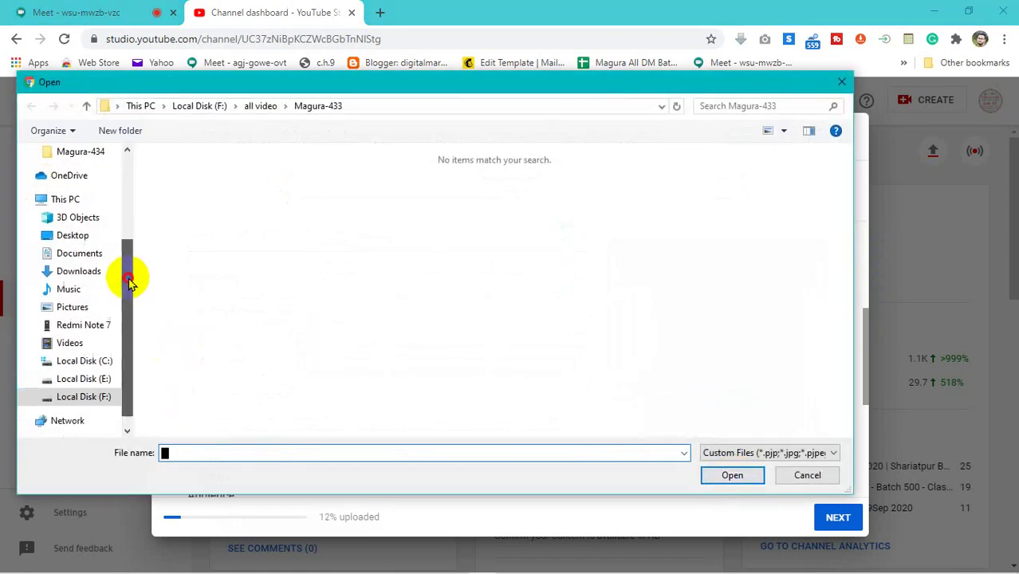
click(88, 397)
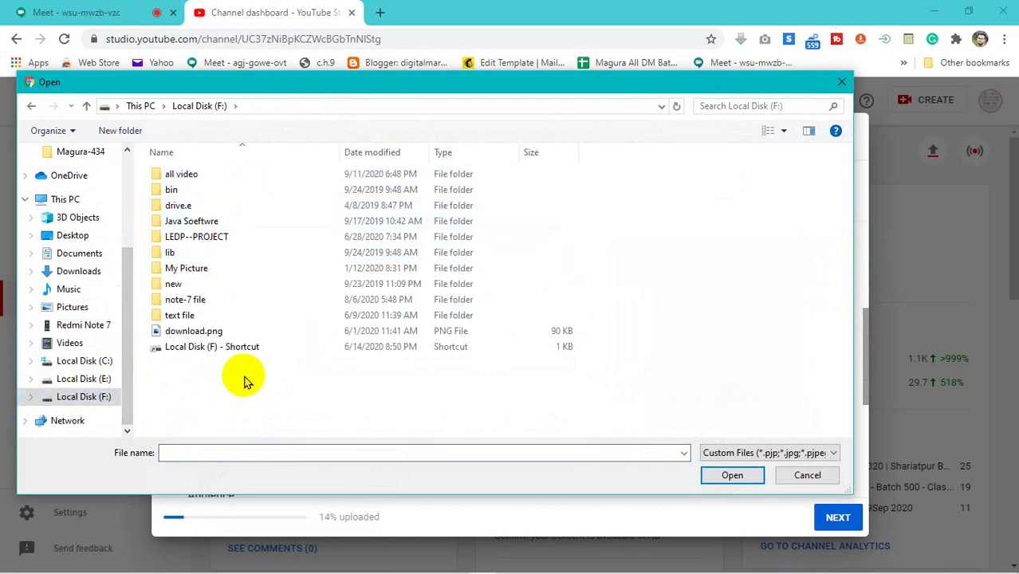
click(83, 273)
double_click(441, 350)
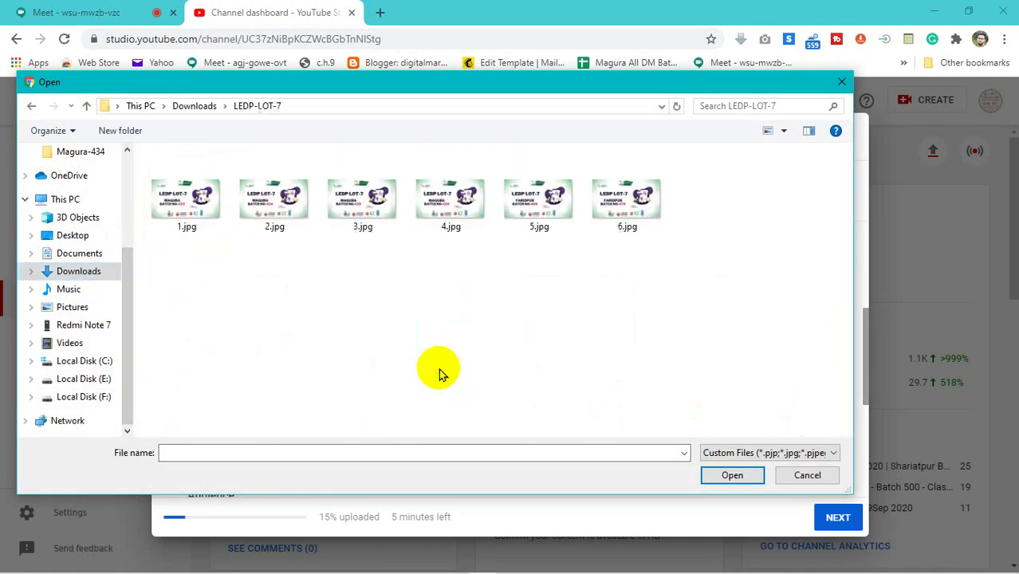
click(186, 200)
click(728, 476)
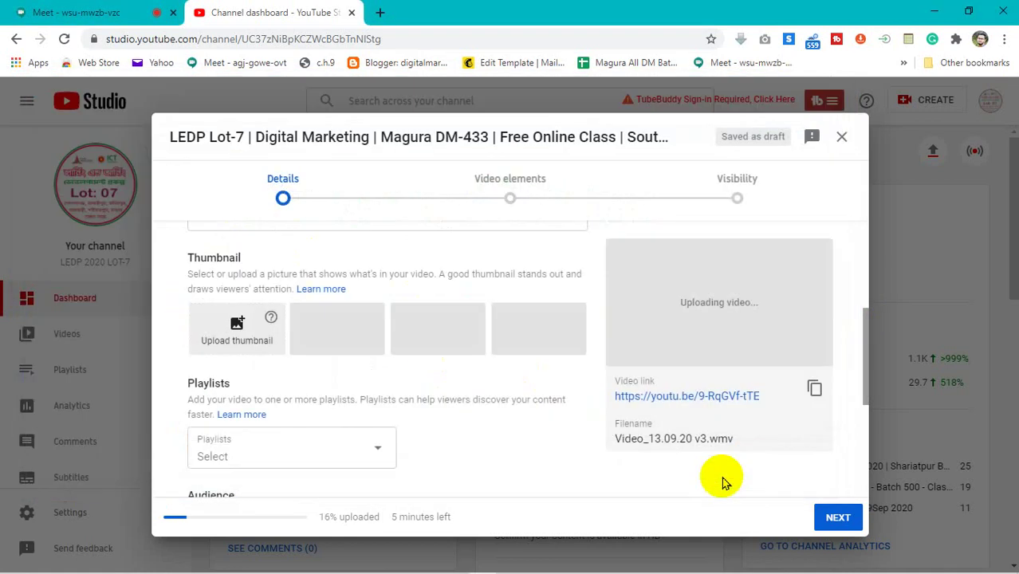
Step: Add the video to the Magura Digital Marketing-433 playlist
click(375, 452)
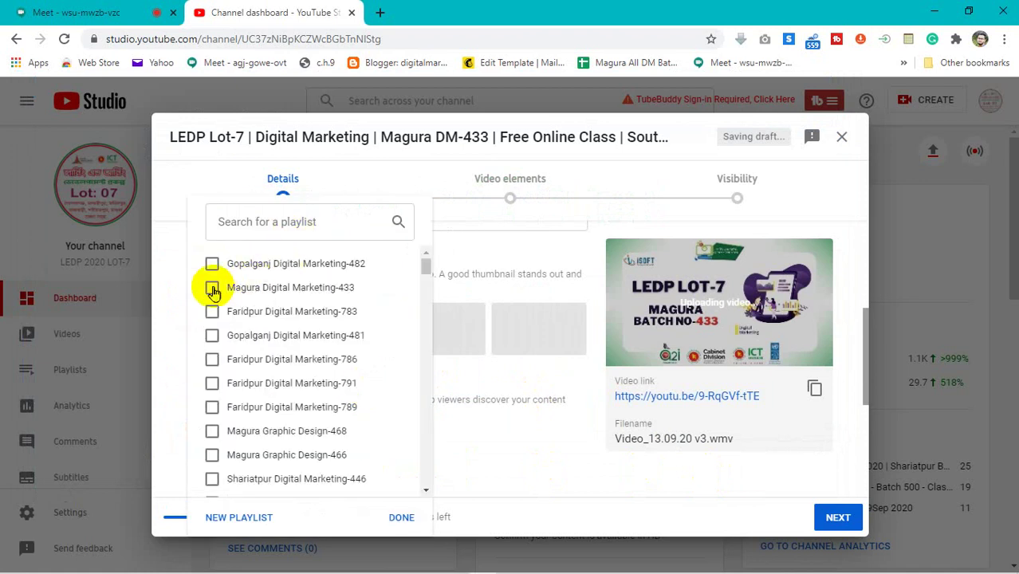
click(213, 289)
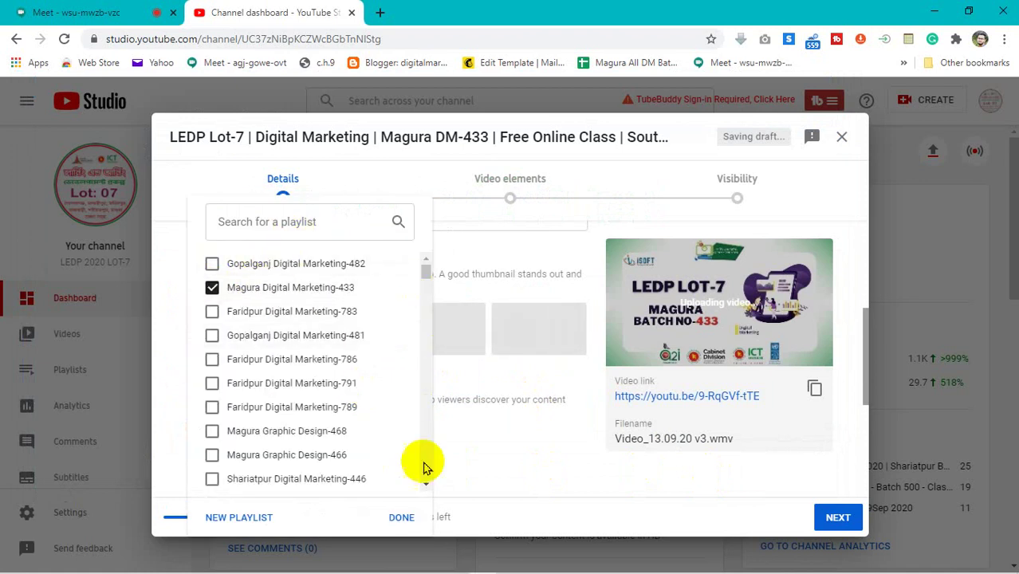
click(396, 518)
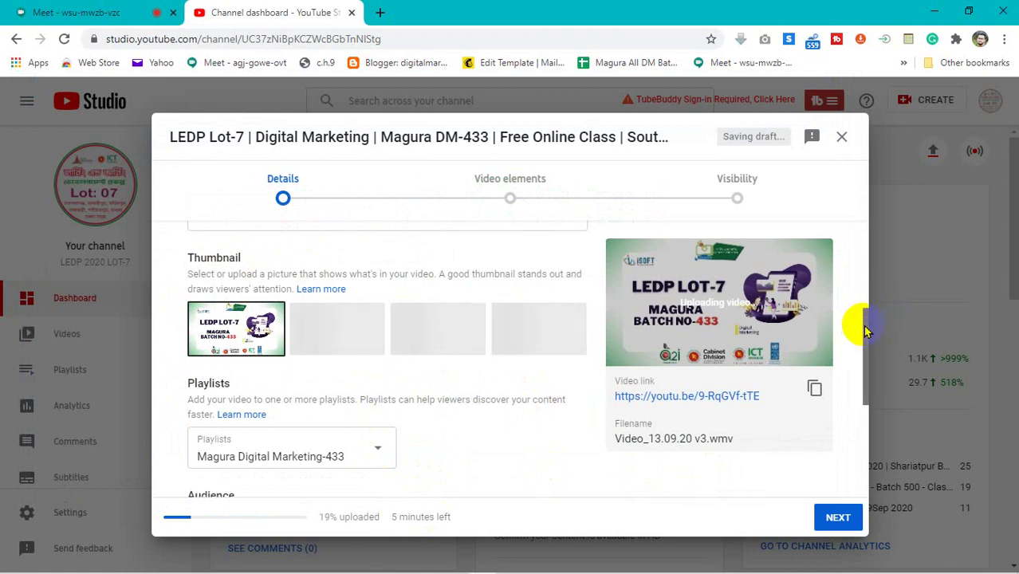
Step: Expand the additional video options, review them through the comments and ratings settings, and continue to the Video elements stage
drag(857, 327, 849, 441)
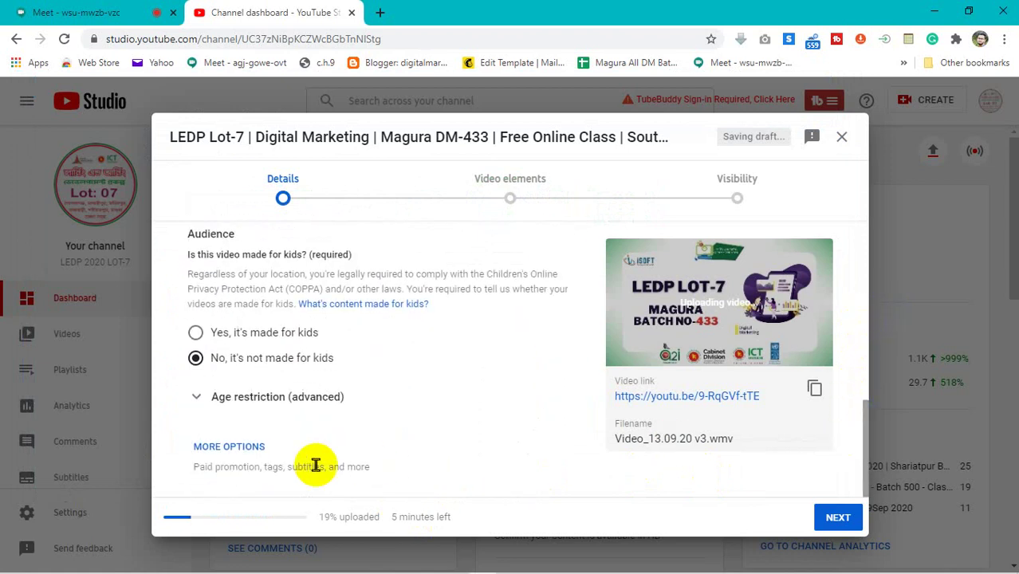
click(234, 446)
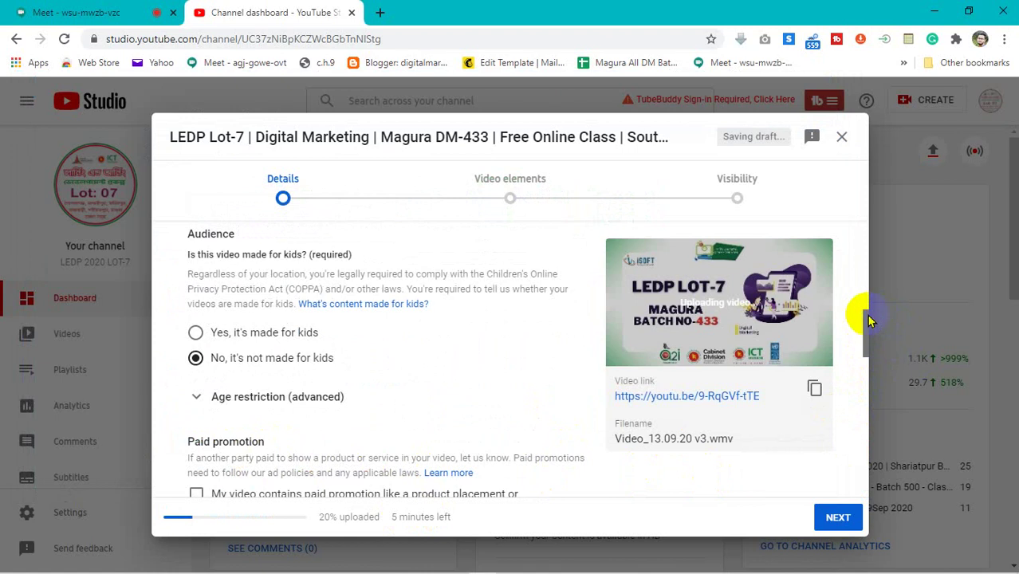
drag(868, 335, 850, 481)
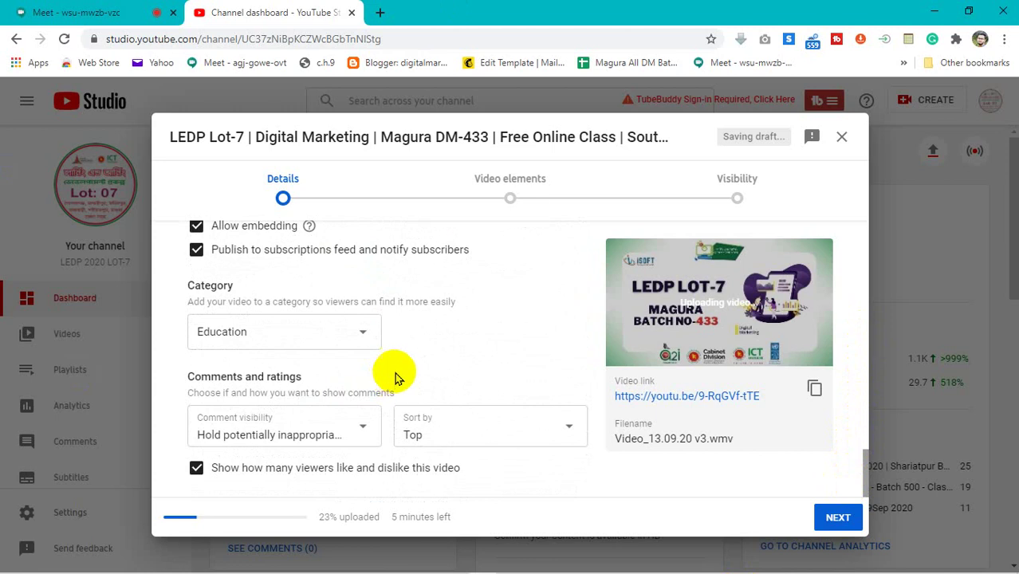
click(837, 517)
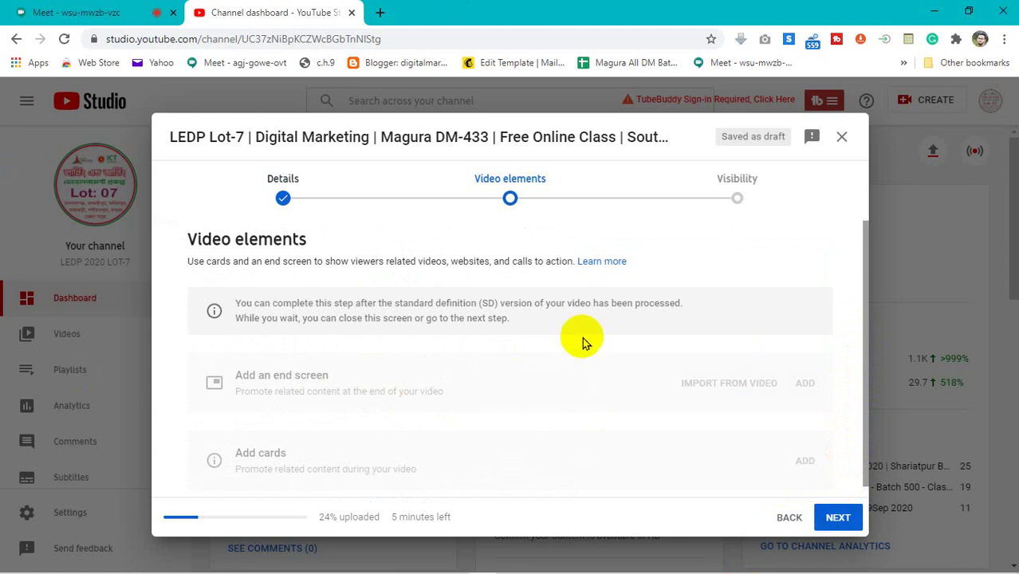
Step: Skip the end screen and cards, review the visibility settings, and publish the video as Public
click(834, 518)
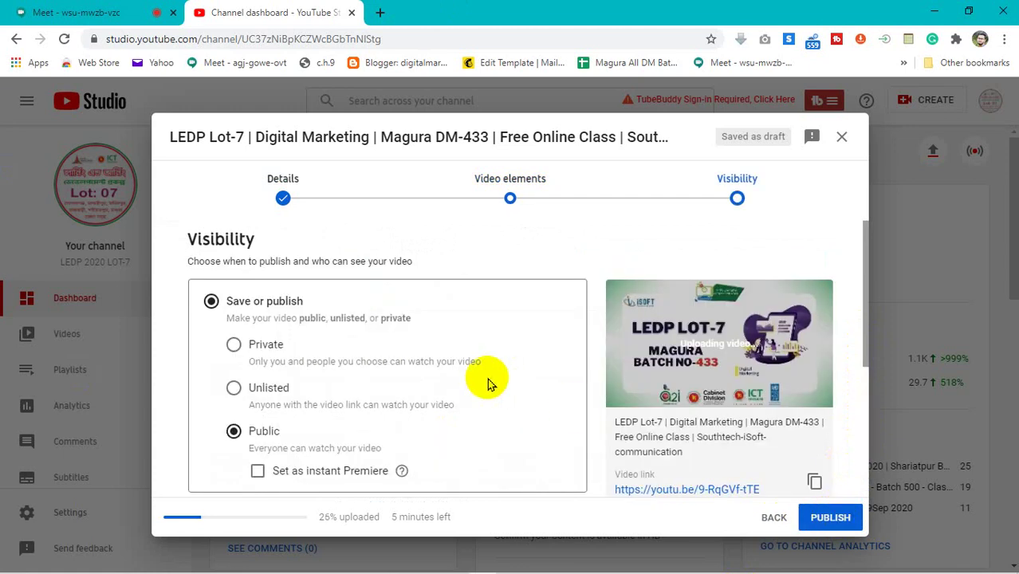
scroll(489, 383, down, 3)
scroll(490, 383, up, 3)
scroll(492, 384, down, 3)
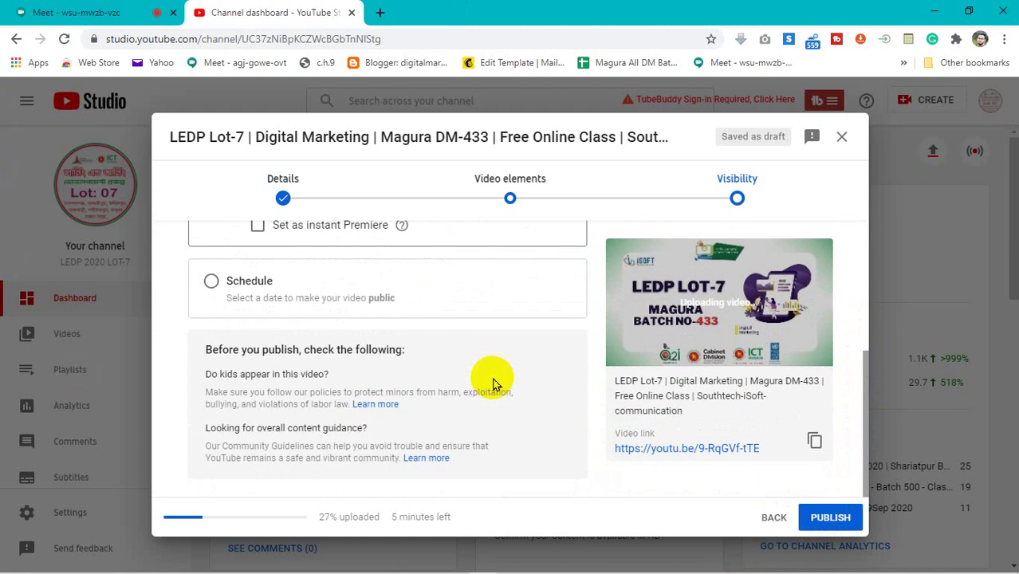
click(830, 523)
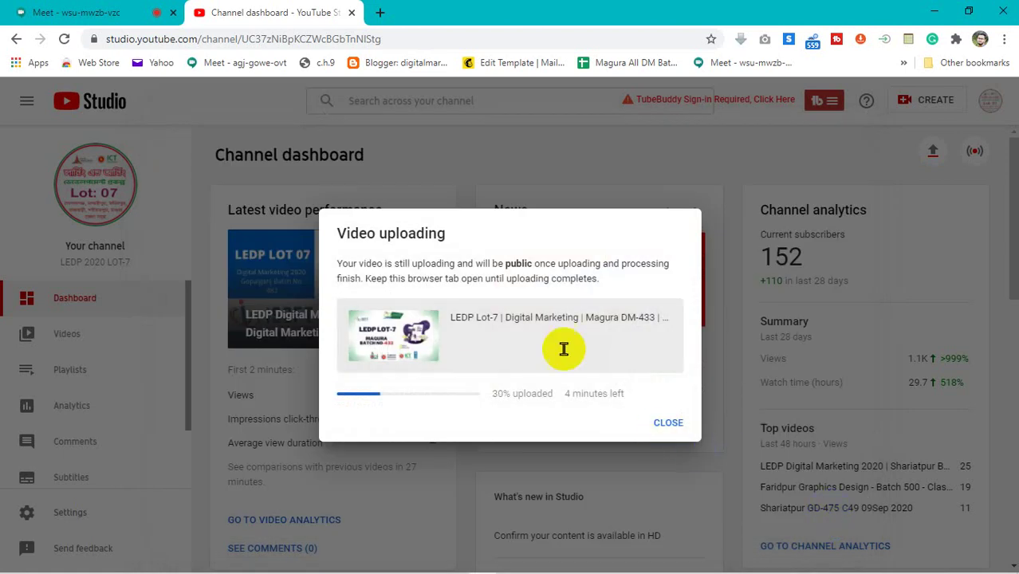
Step: Alternate between the Google Meet class and YouTube Studio to monitor the meeting and the video's upload progress
click(83, 8)
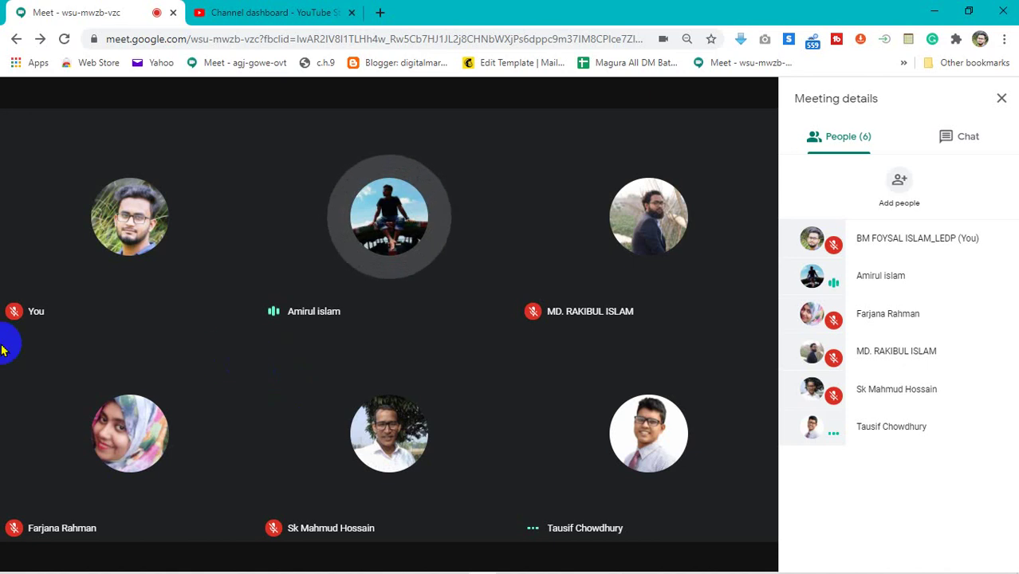
click(254, 8)
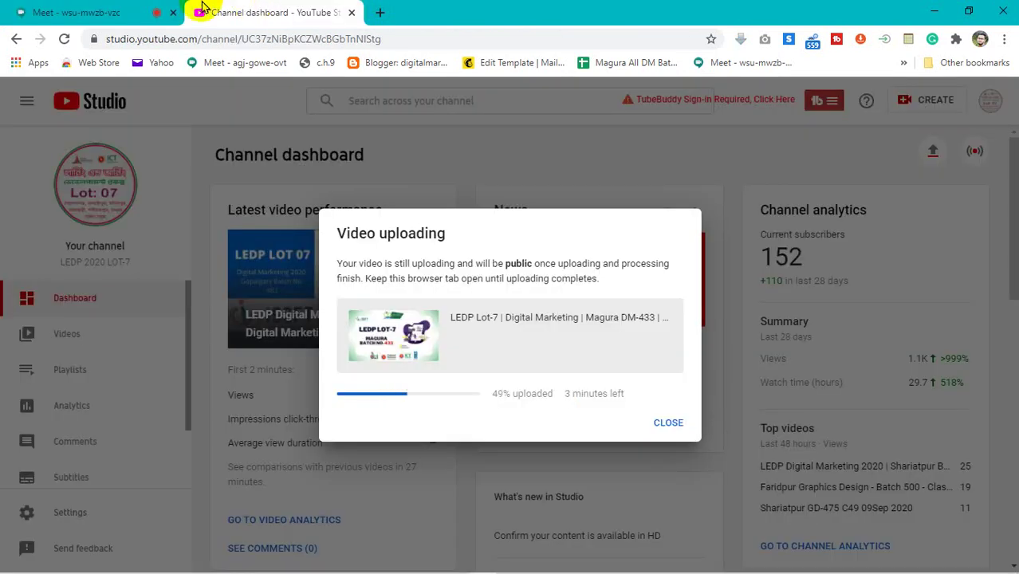
click(48, 8)
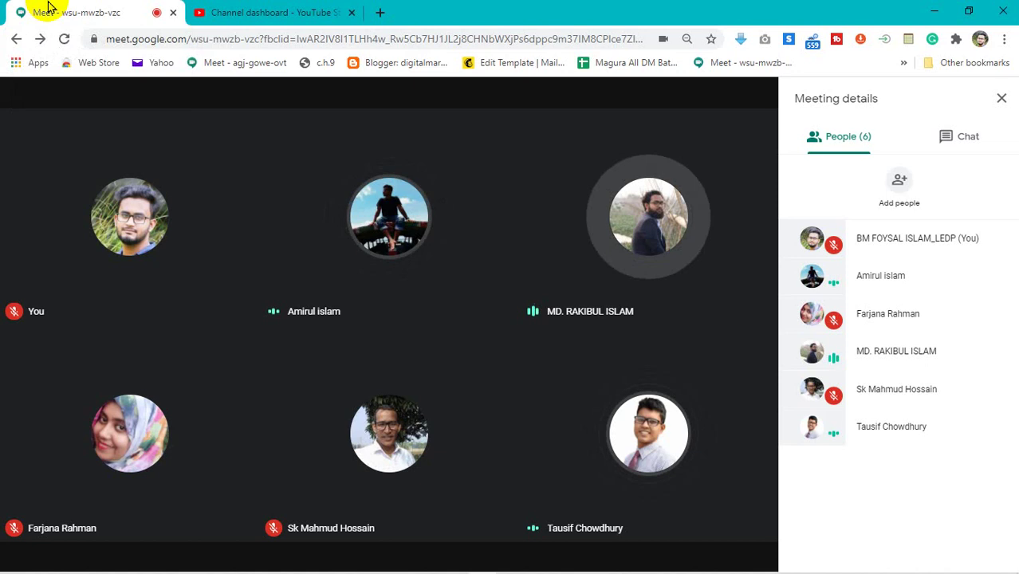
click(255, 7)
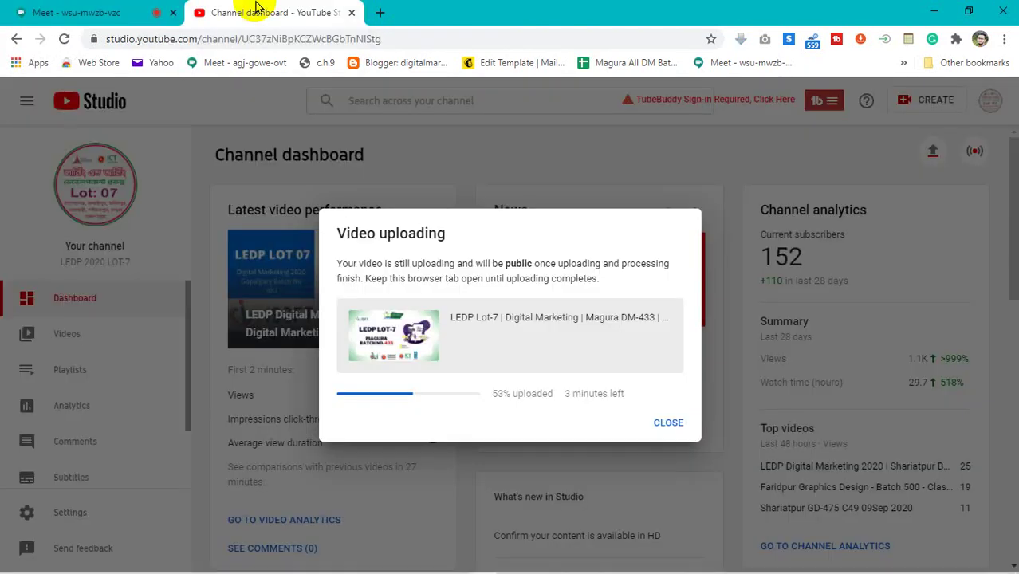
click(128, 9)
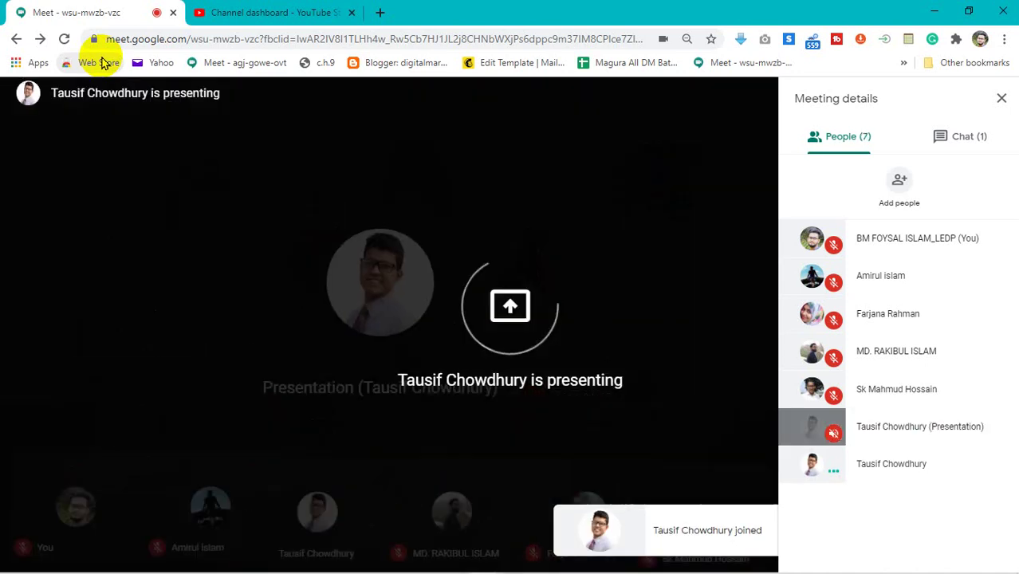
click(214, 10)
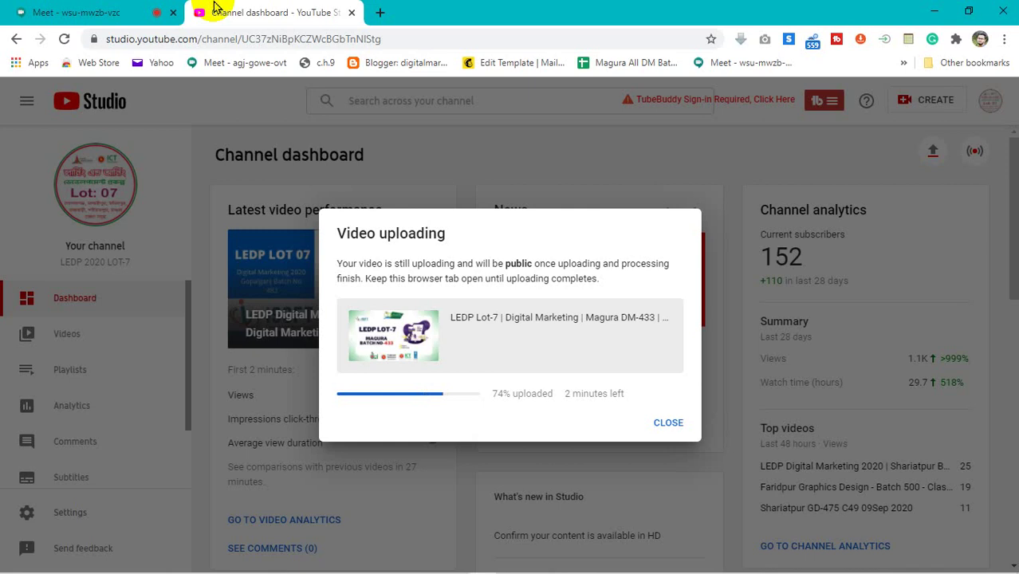
click(96, 11)
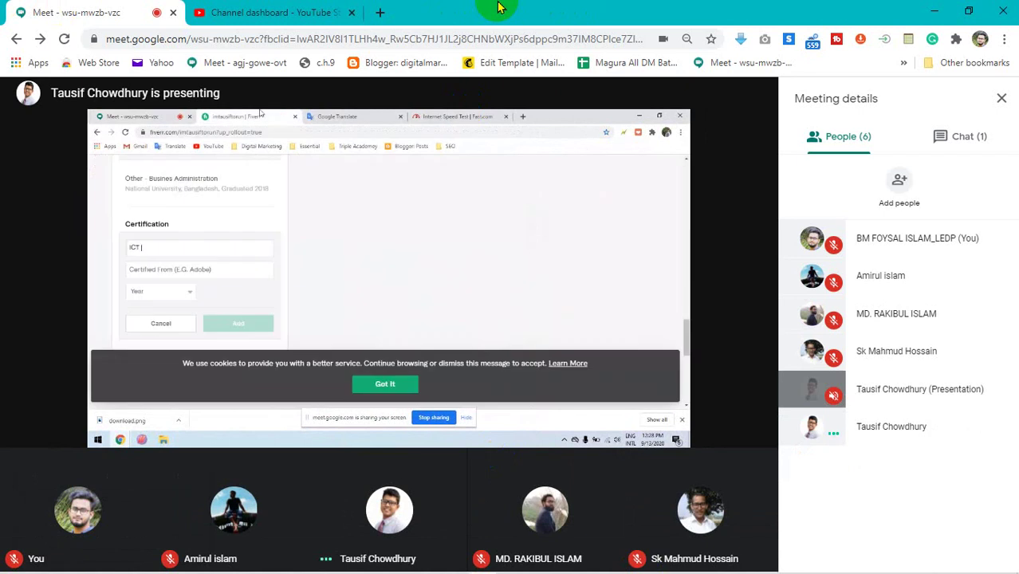
Step: Open h-supertools.com in a new browser tab and reload it to get past the StackPath validation page
click(380, 12)
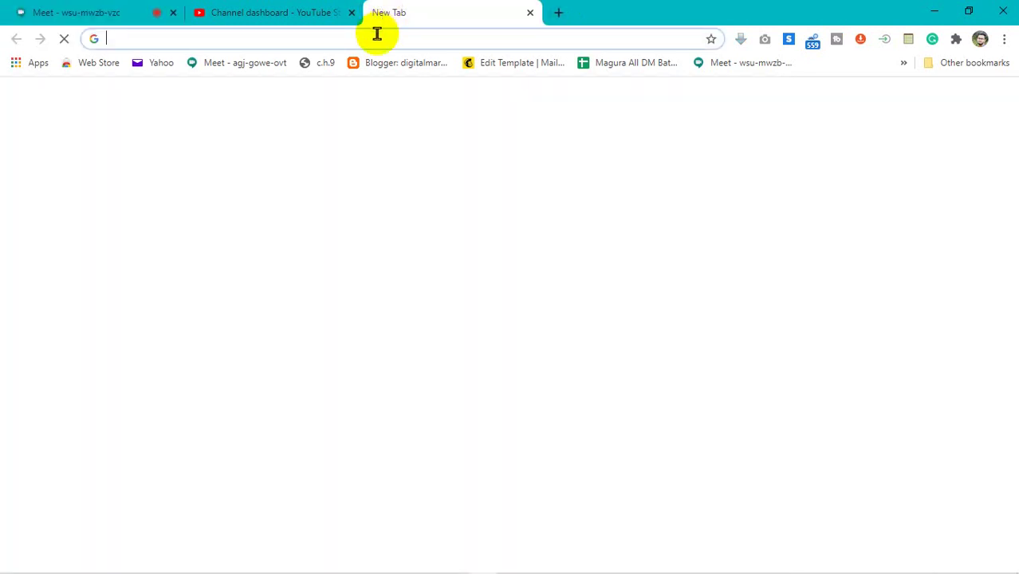
click(377, 34)
text(h)
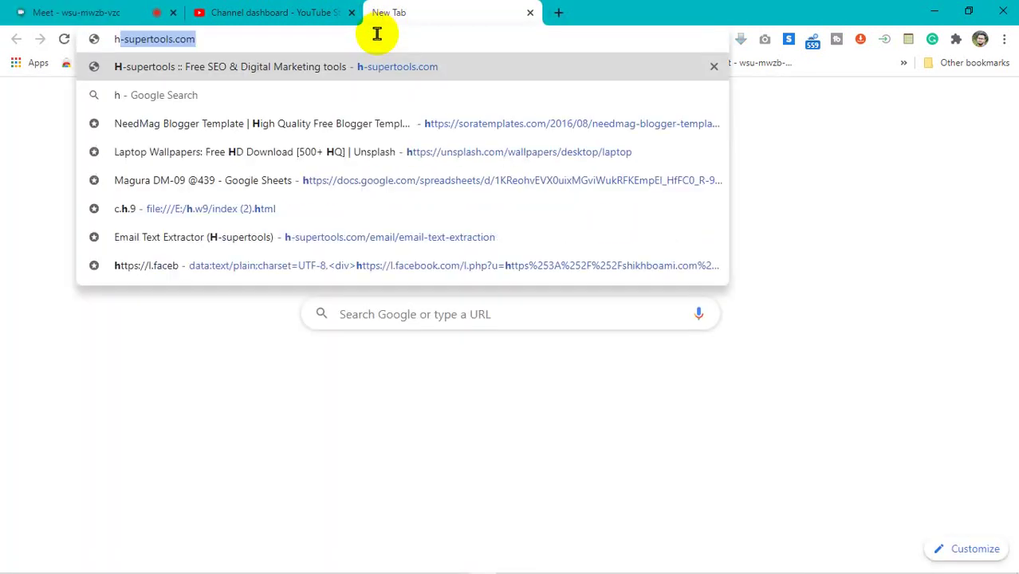
key(Return)
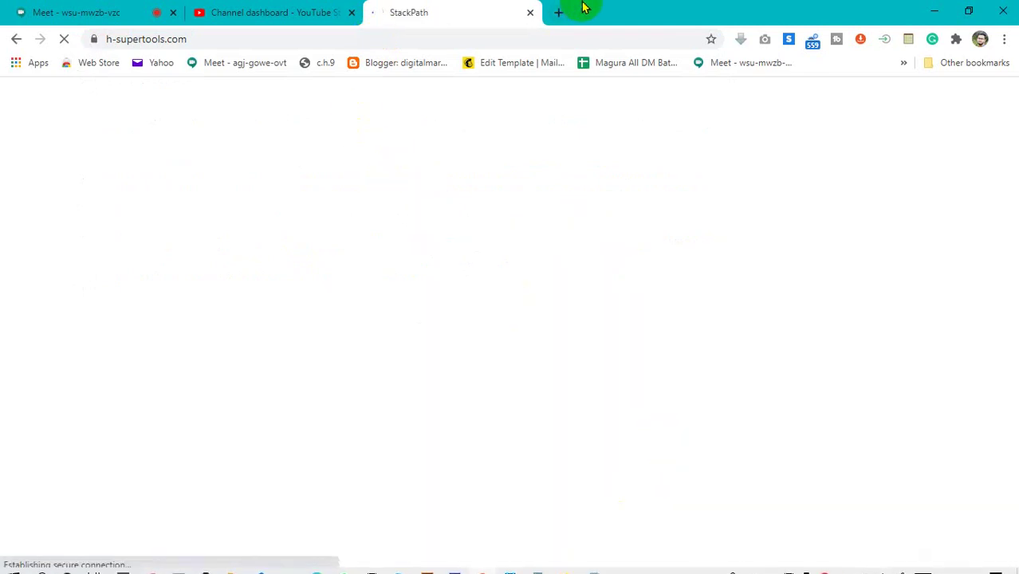
click(112, 9)
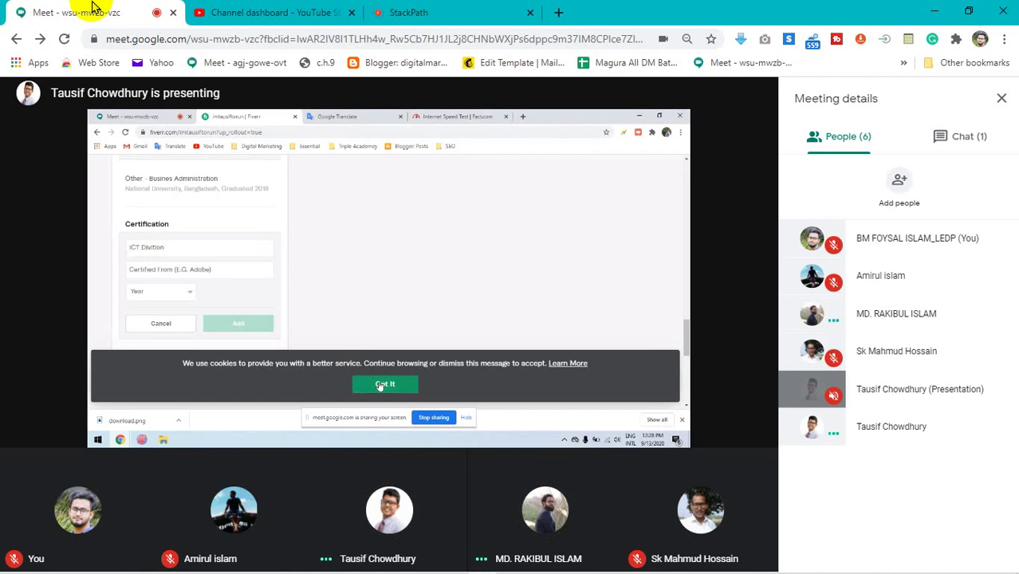
click(460, 8)
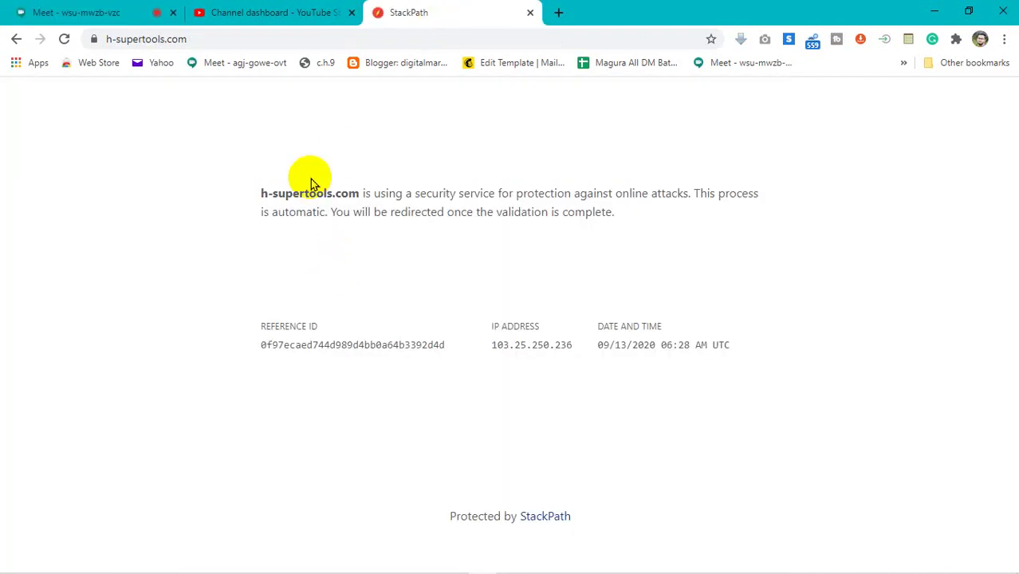
click(292, 35)
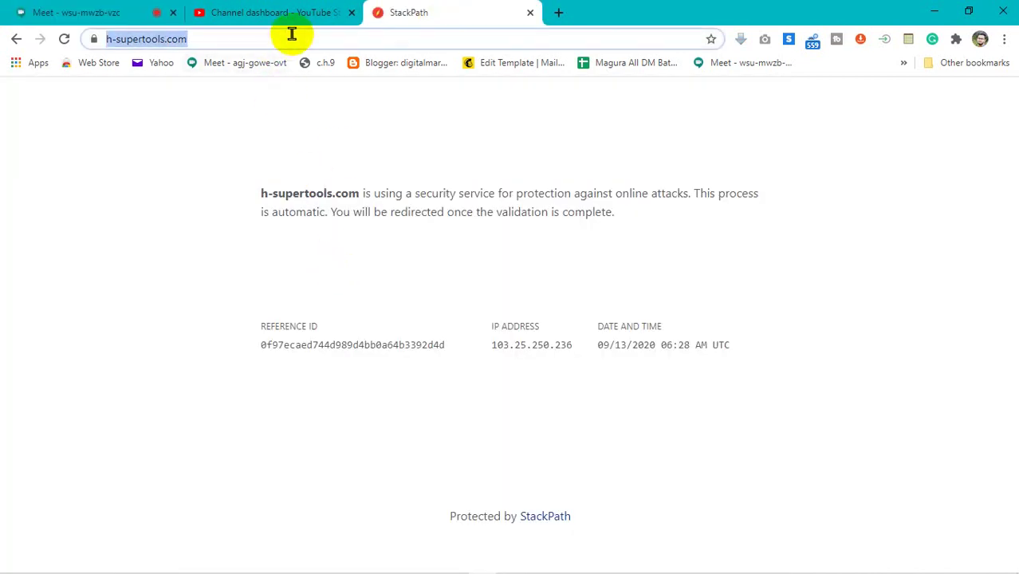
click(64, 40)
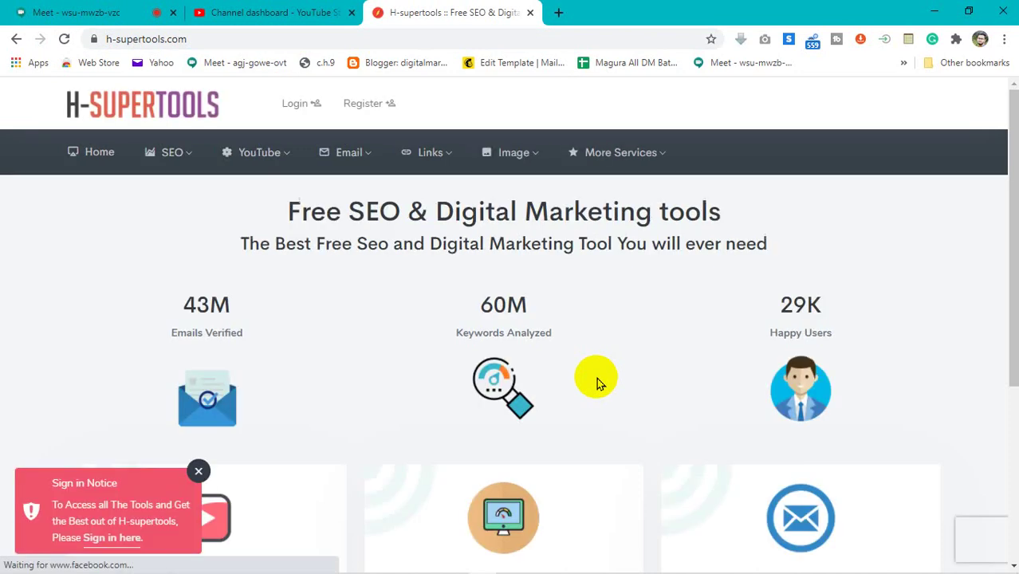
Step: Copy the H-supertools site address and open the WhatsApp chat of the contact whose last message is "Ki aita"
click(261, 39)
key(ctrl+c)
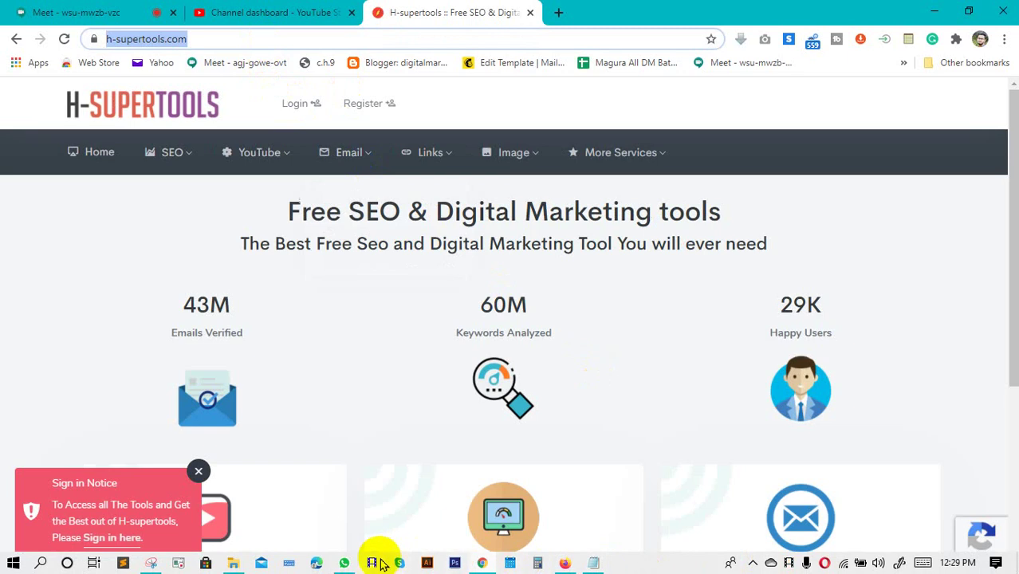
click(347, 564)
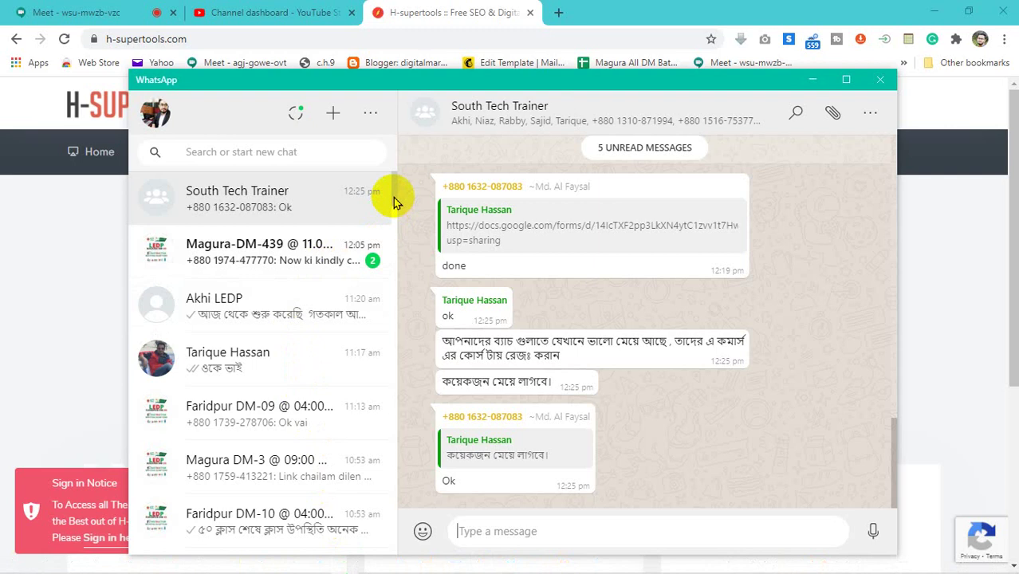
scroll(393, 202, down, 4)
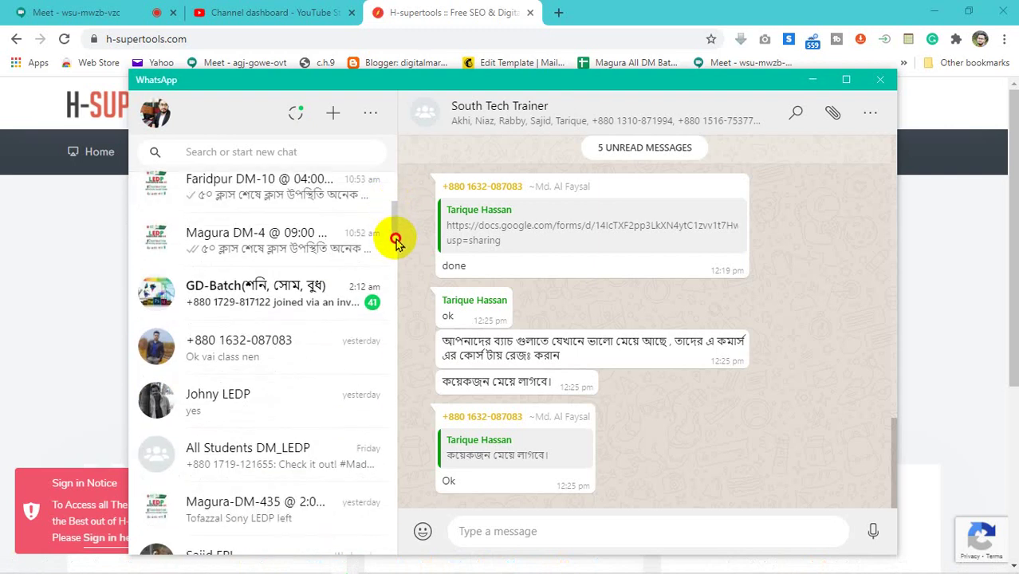
scroll(397, 255, down, 8)
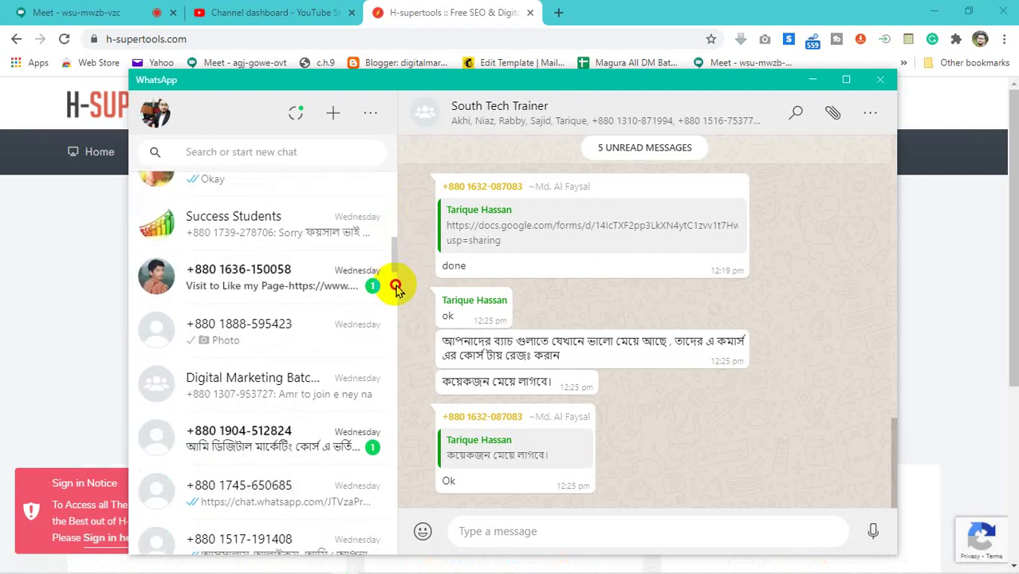
scroll(399, 249, up, 12)
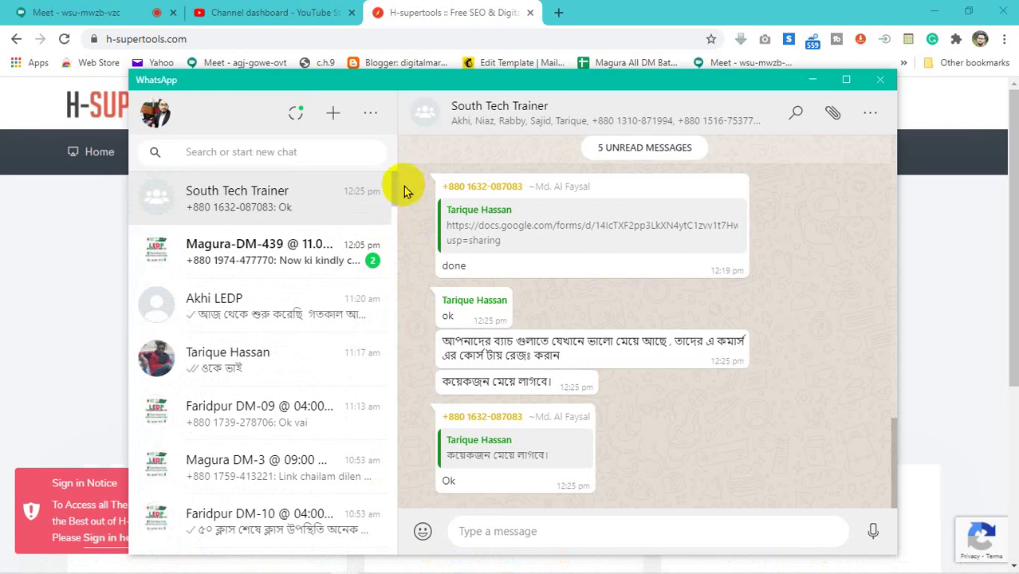
scroll(393, 199, down, 5)
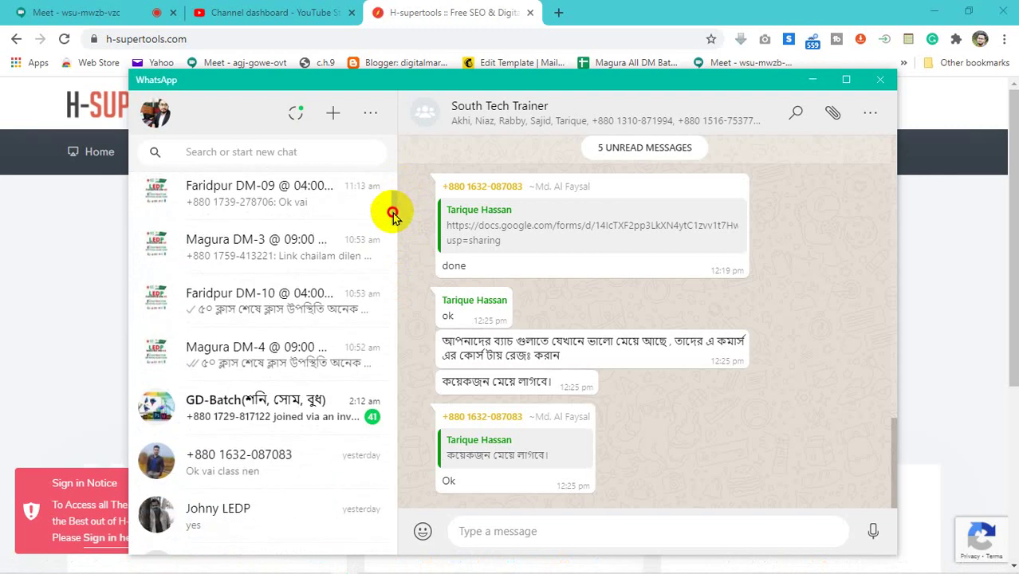
scroll(393, 227, down, 6)
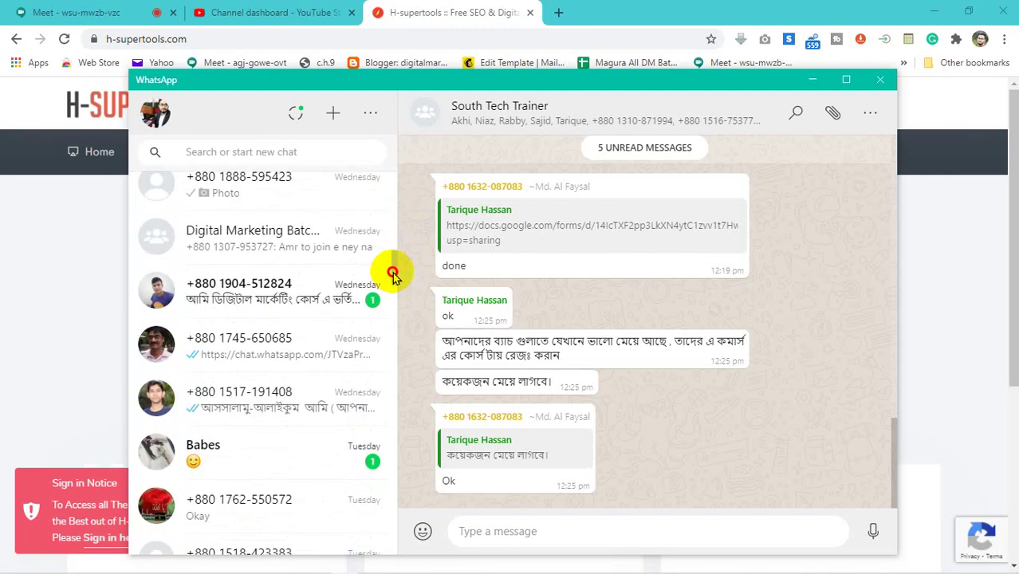
scroll(394, 275, down, 6)
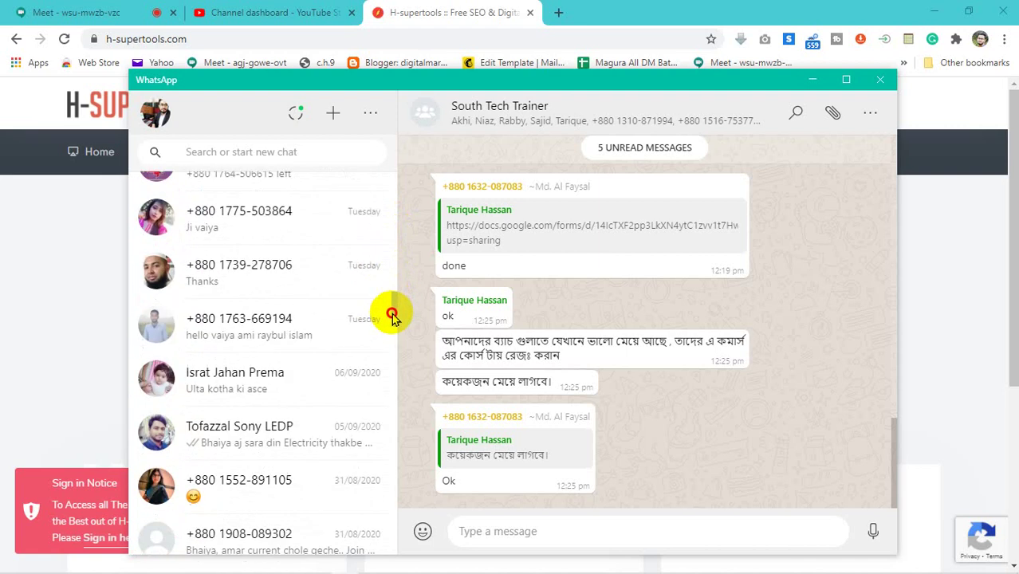
scroll(393, 317, down, 3)
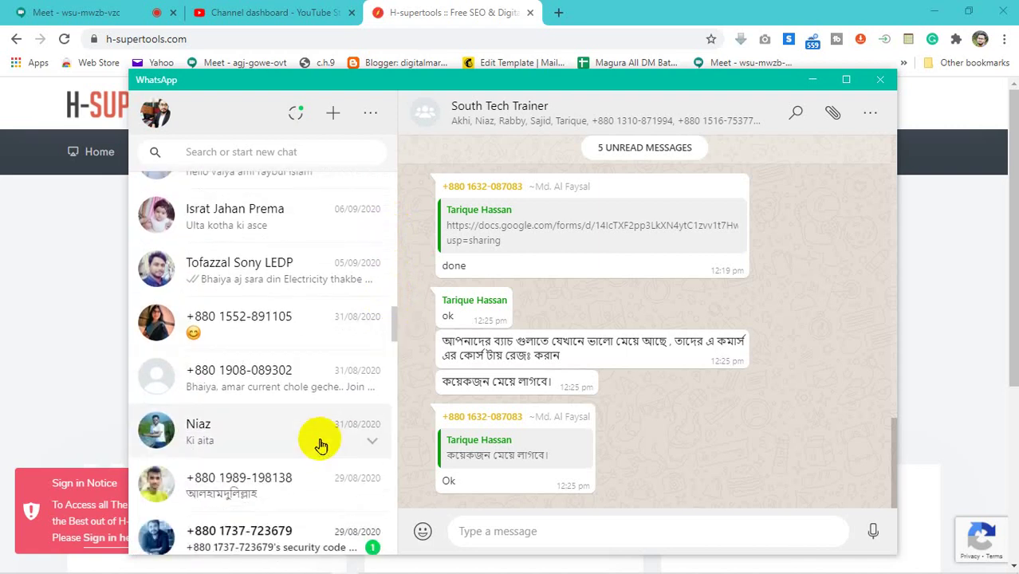
click(343, 450)
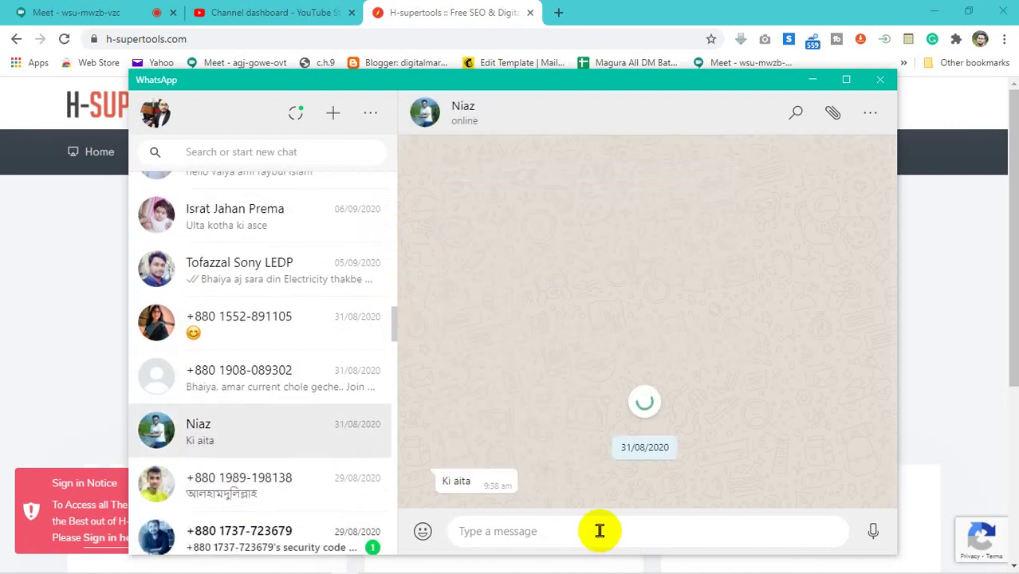
key(ctrl+v)
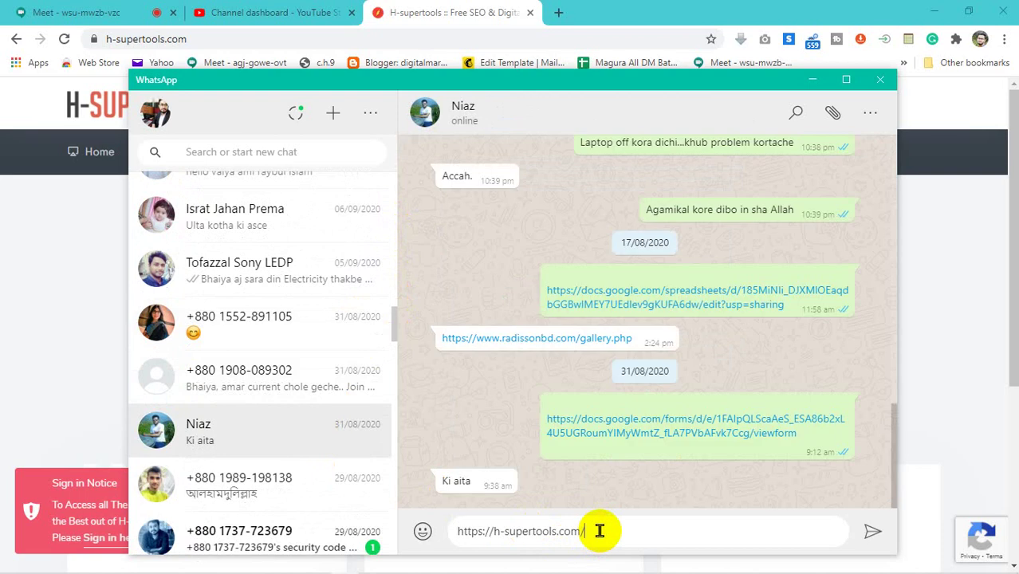
click(874, 540)
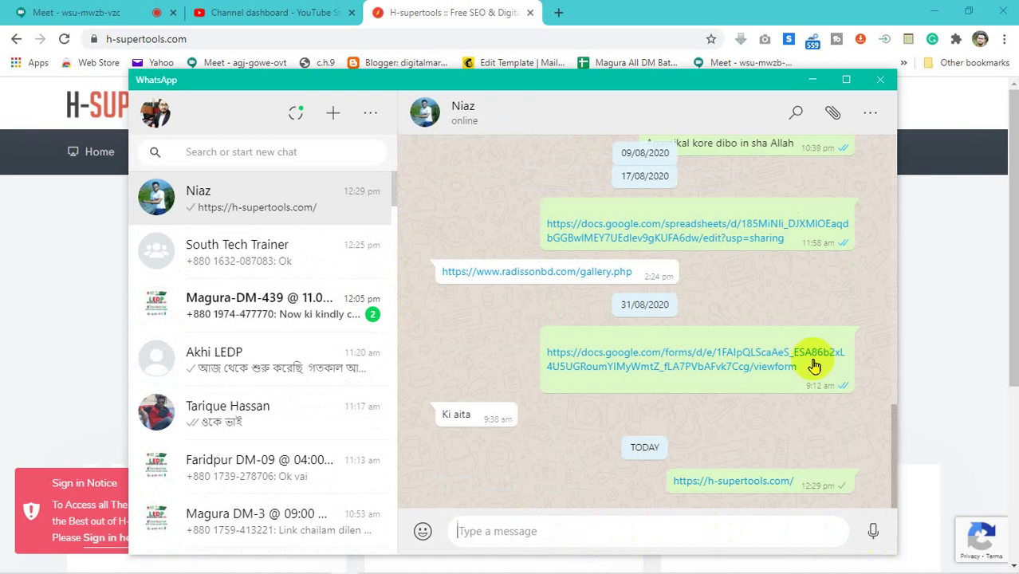
click(810, 82)
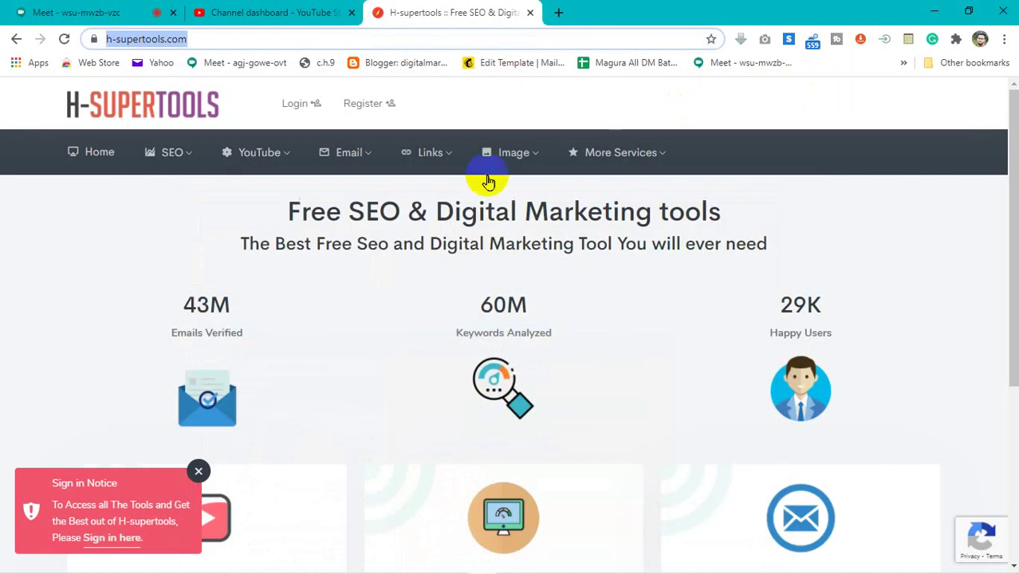
click(529, 12)
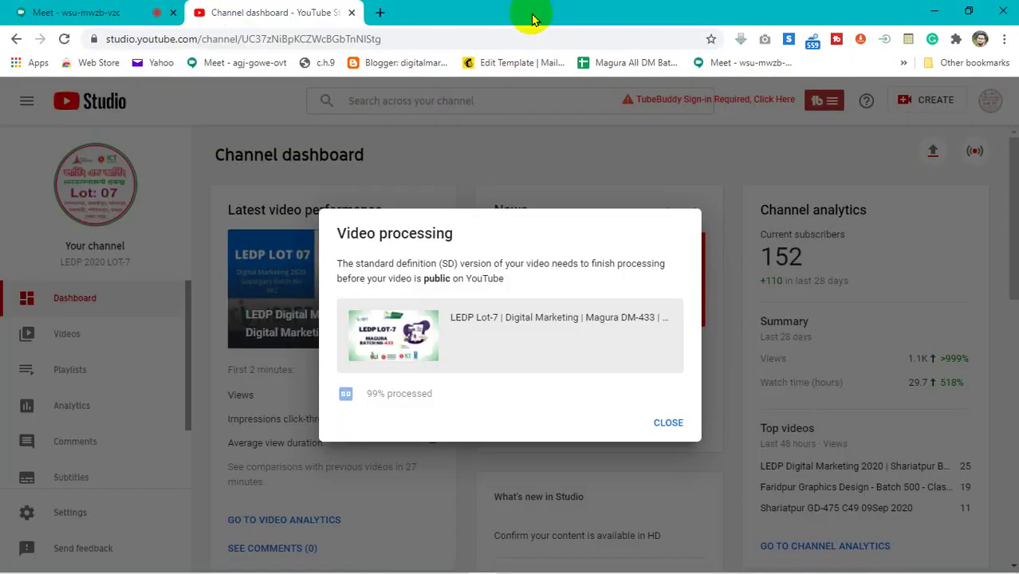
Step: Dismiss the video processing notice, check the published recording in the channel's video list and return to the dashboard
click(670, 425)
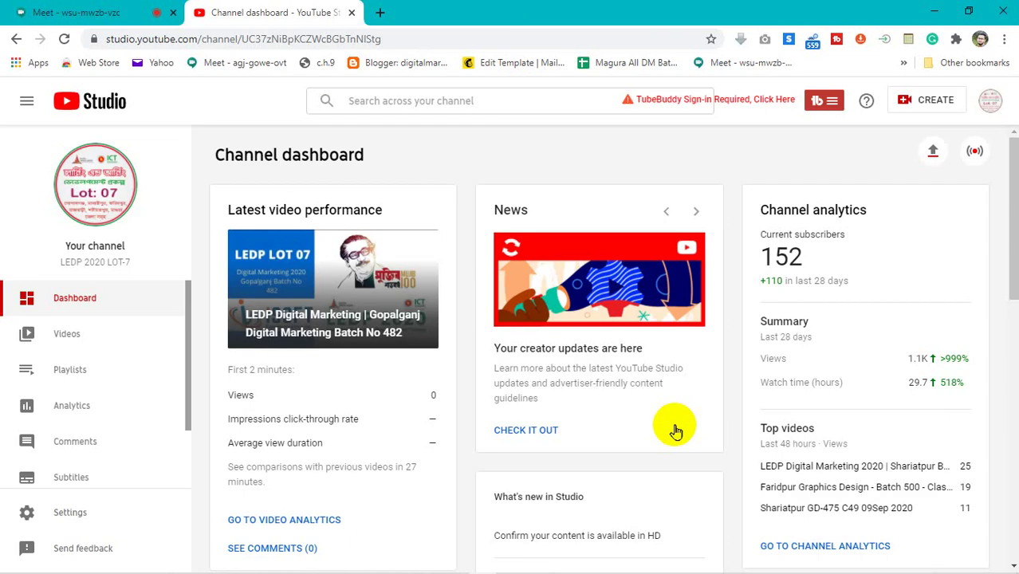
click(83, 334)
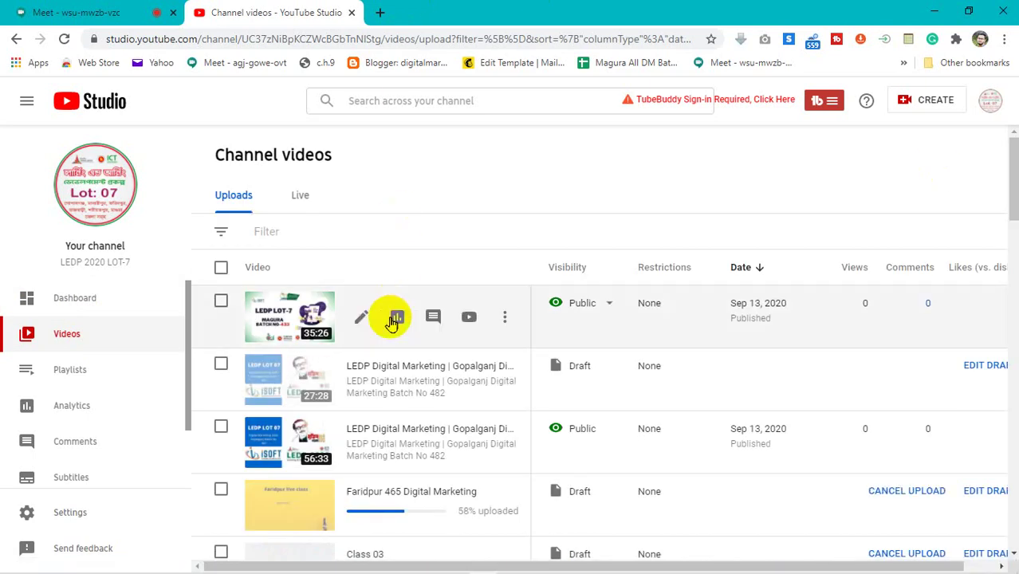
click(86, 301)
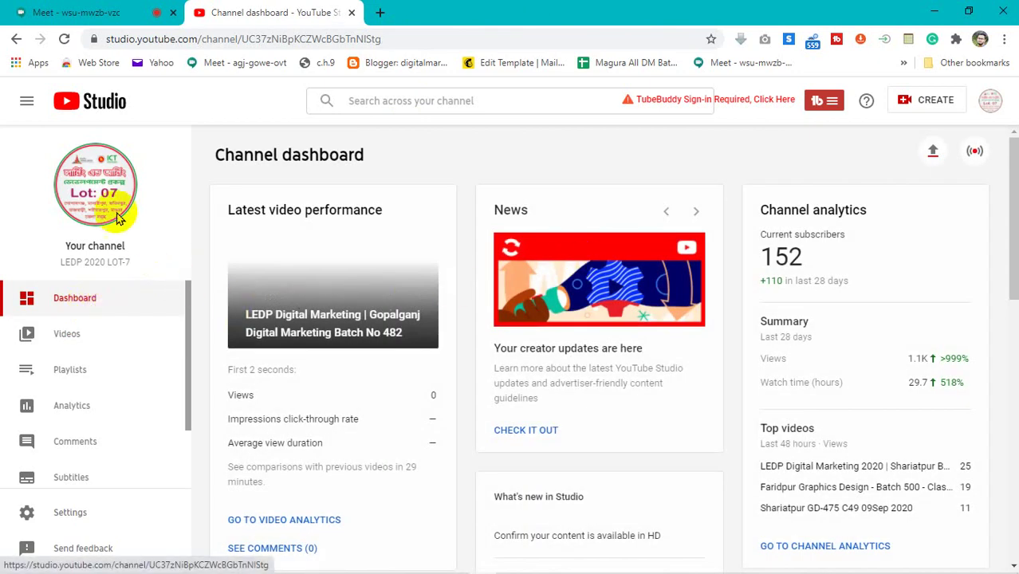
Step: Open the LEDP 2020 LOT-7 channel page and look over its recent uploads, checking the Google Meet class before and after
click(102, 183)
click(102, 10)
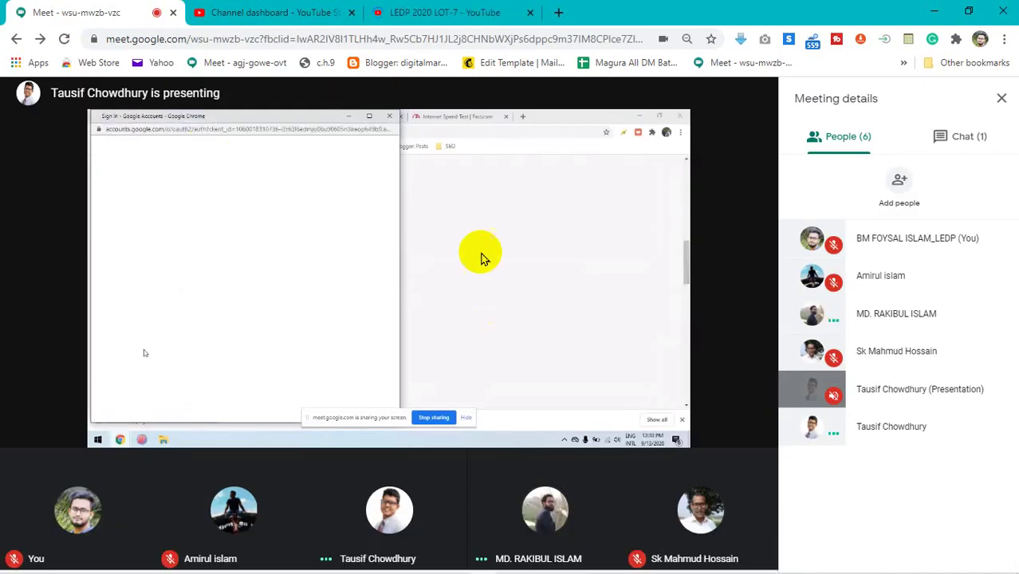
mouse_move(654, 566)
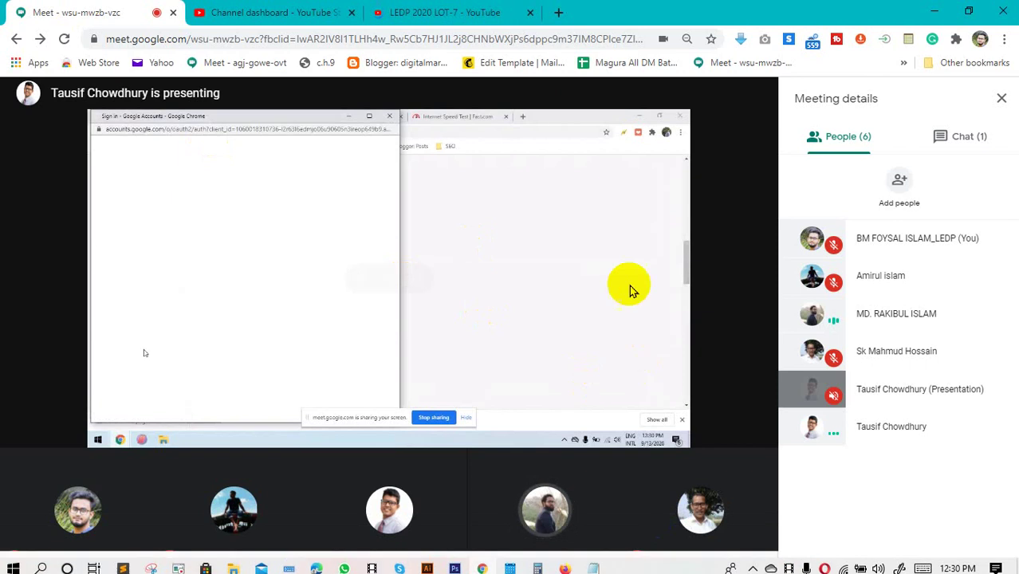
click(484, 8)
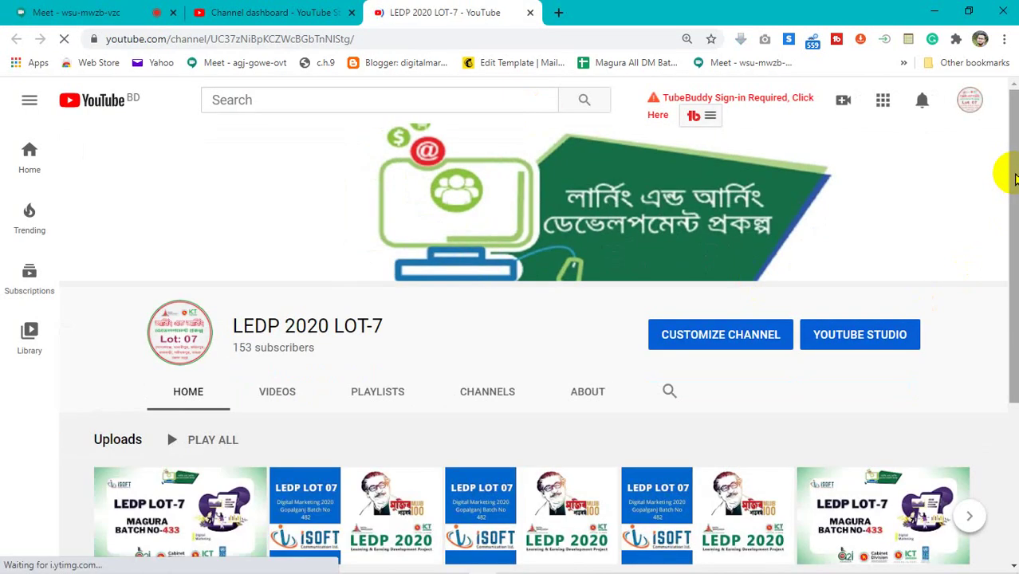
drag(1010, 207, 1013, 241)
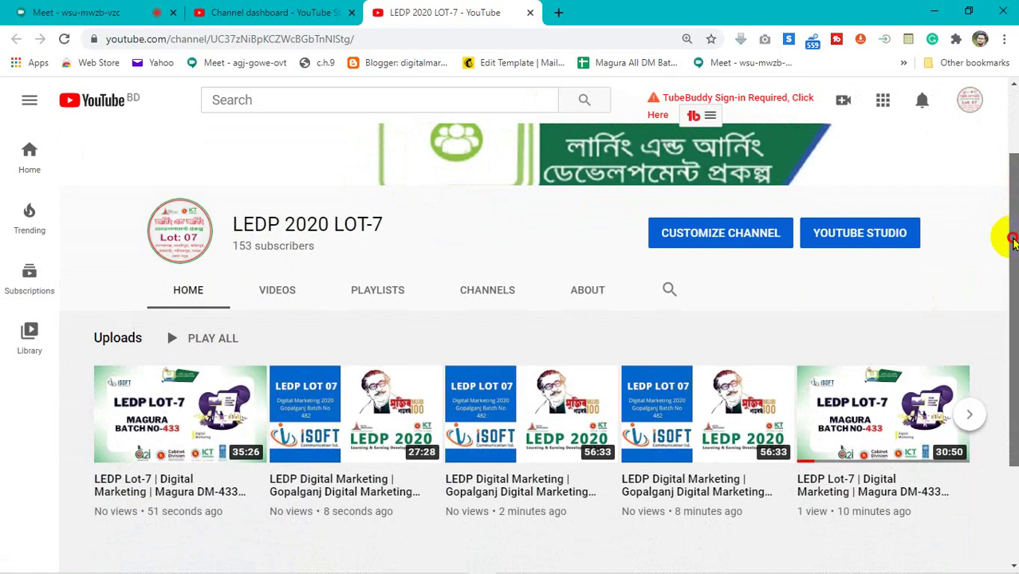
drag(1013, 241, 1010, 169)
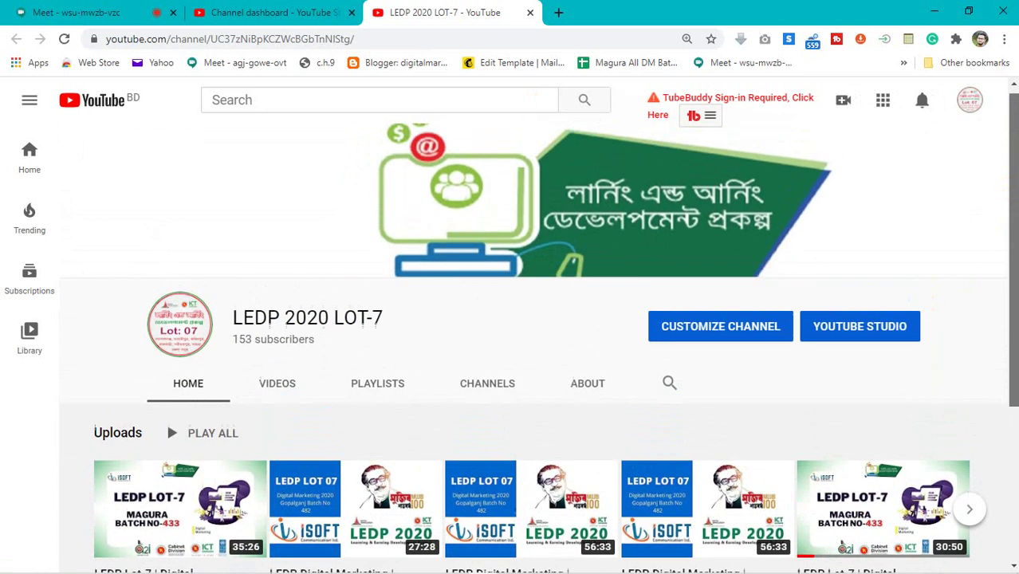
click(56, 6)
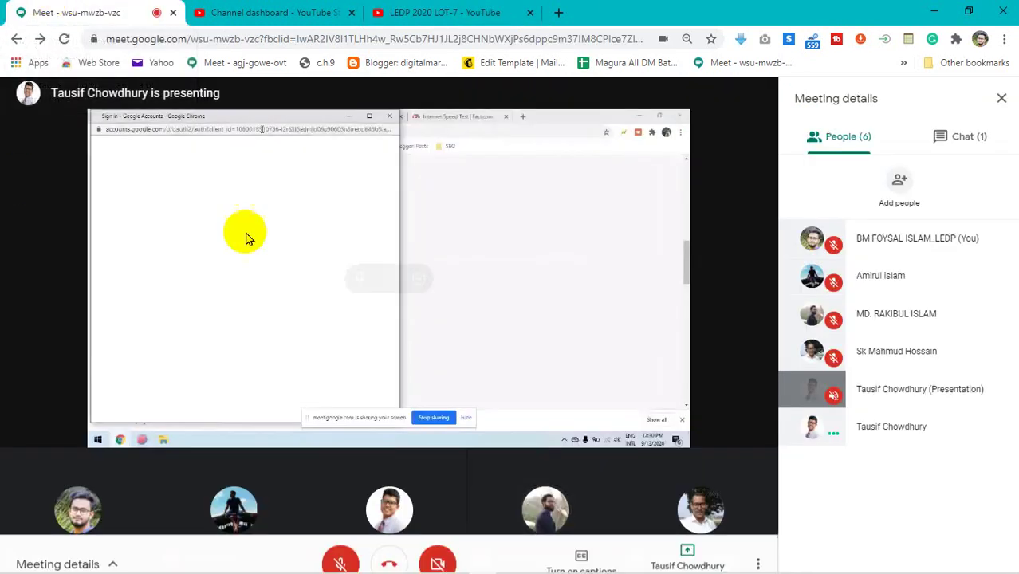
Step: Start a new upload in YouTube Studio with Video_16.08.20 v3.4.wmv from the all video\Magura-433 folder on drive F:
click(283, 12)
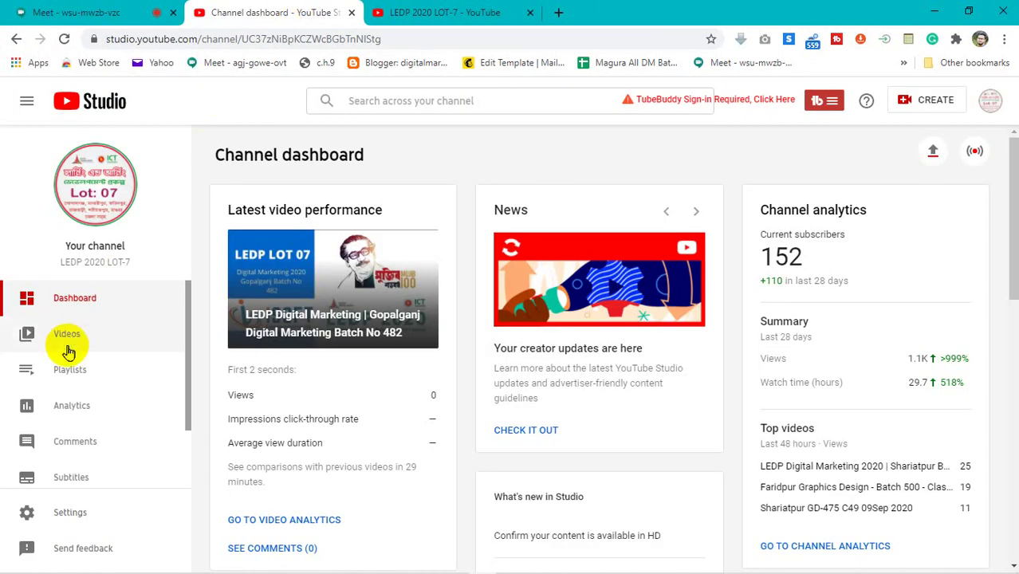
click(932, 153)
click(496, 422)
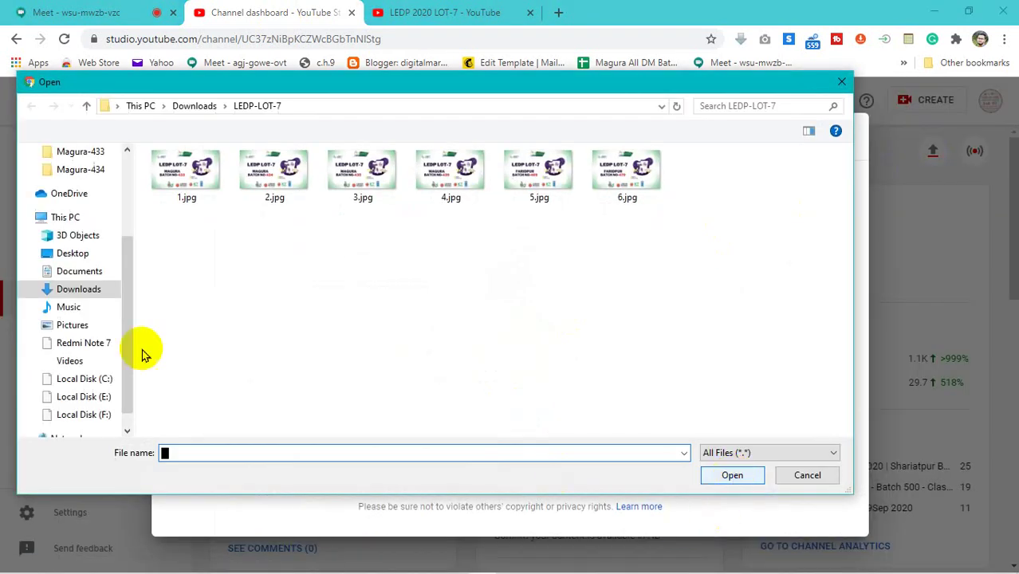
click(81, 415)
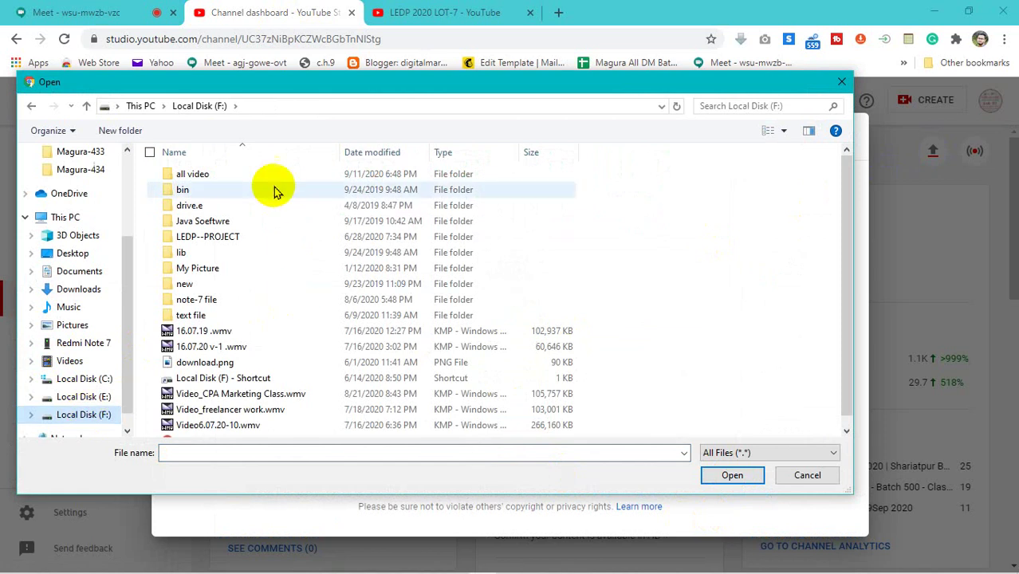
double_click(269, 173)
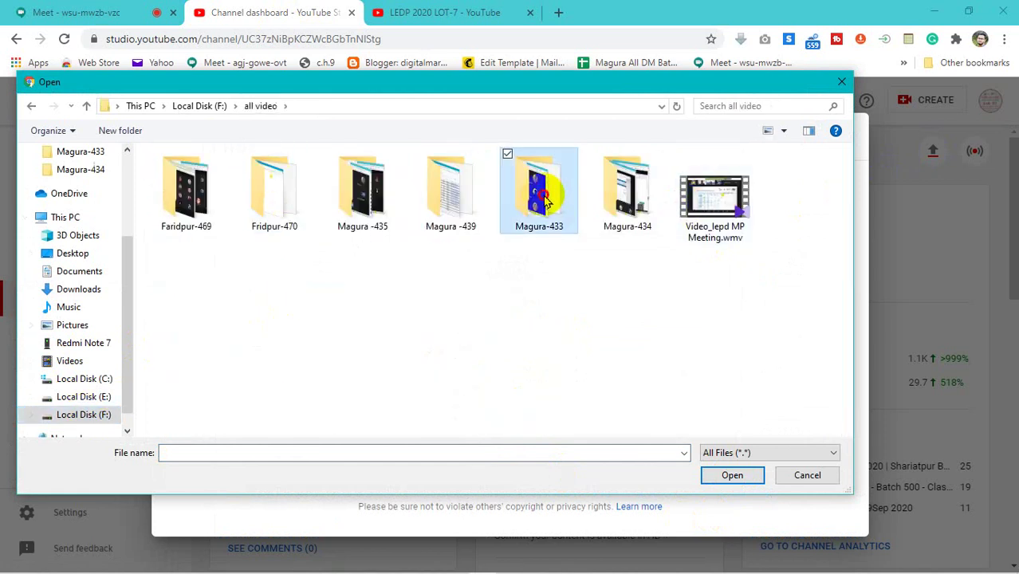
double_click(544, 200)
click(429, 319)
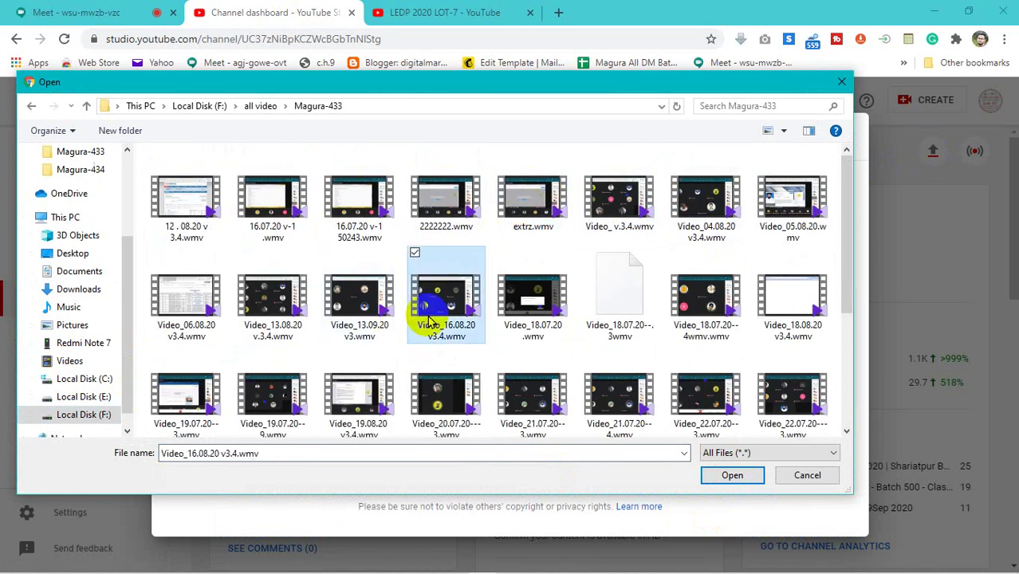
click(731, 476)
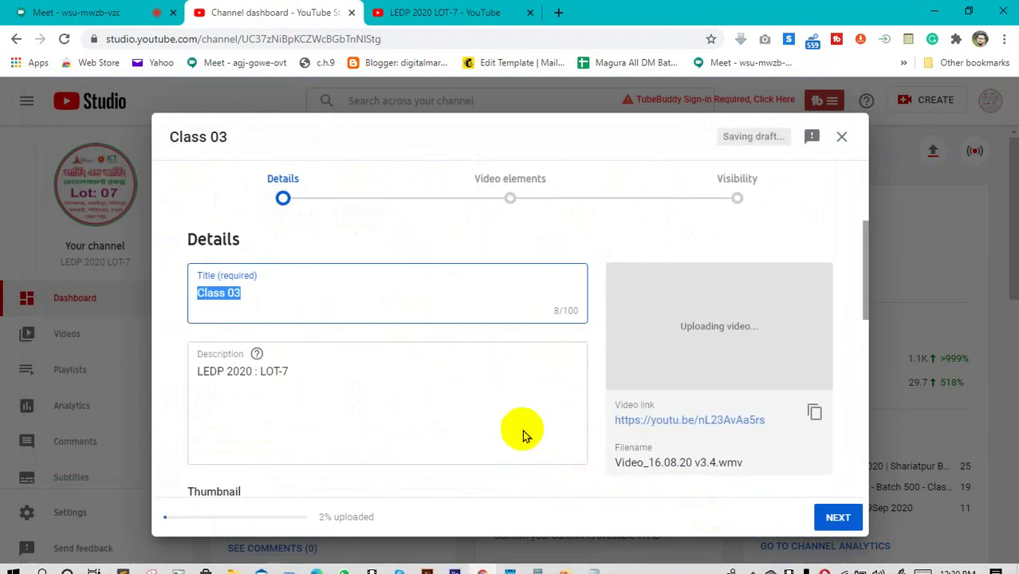
Step: Replace the video title with "LEDP Lot-7 | Digital Marketing | Magura DM-433 | Free Online Class | Southtech-iSoft-communication", copied from the youtube tag.txt notes
click(593, 563)
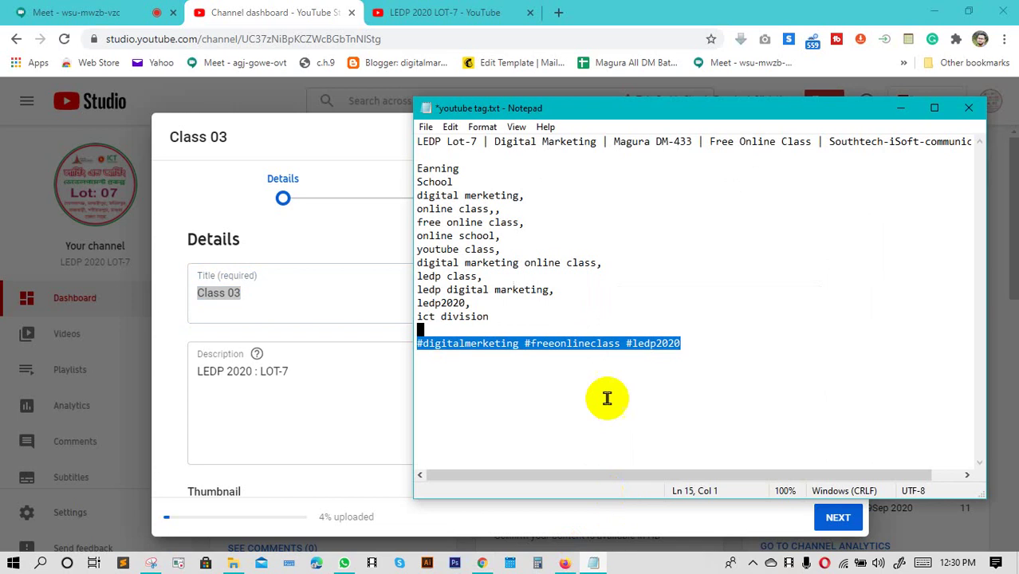
drag(417, 141, 981, 139)
key(ctrl+c)
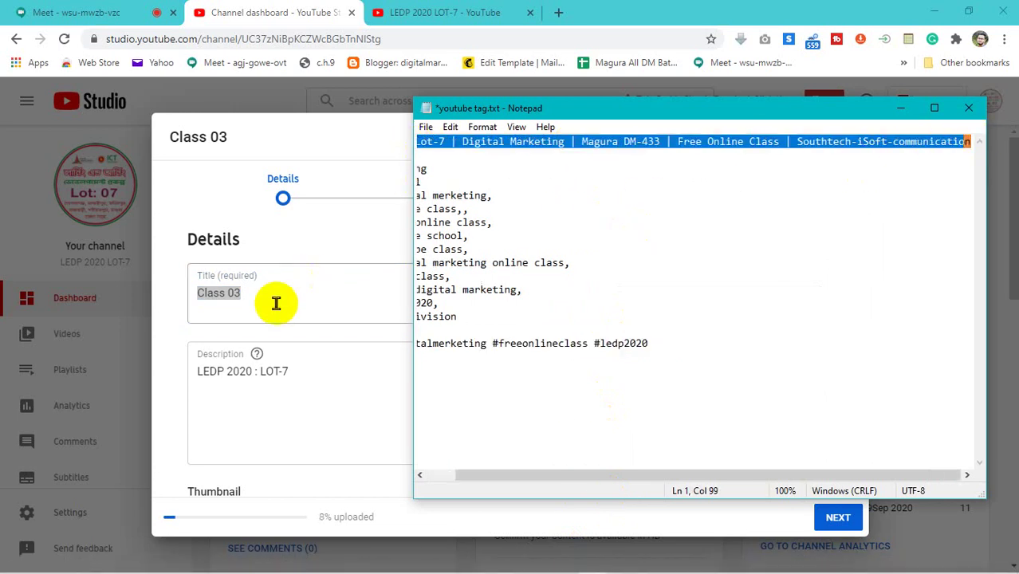
click(277, 302)
click(275, 304)
drag(275, 304, 146, 311)
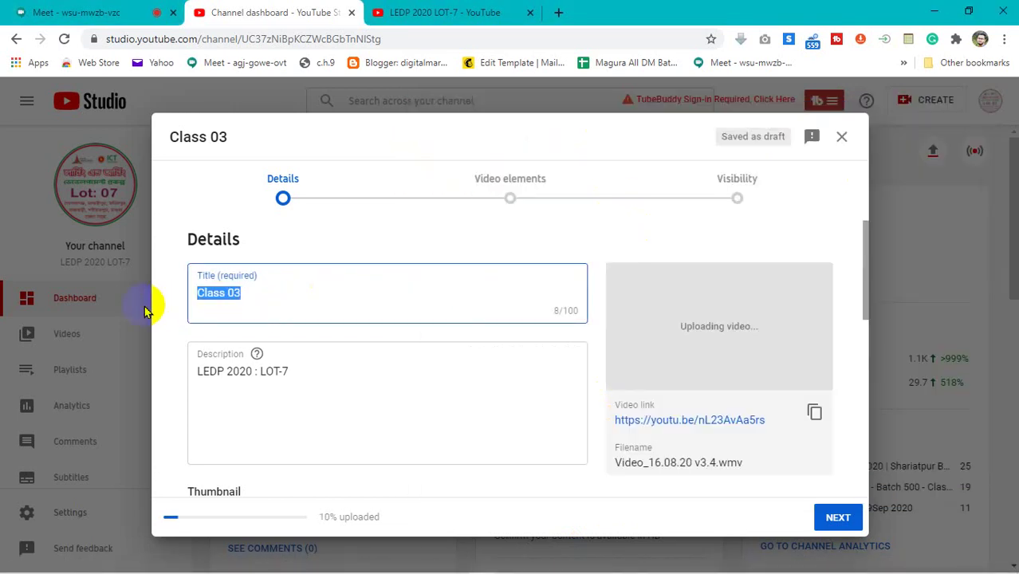
key(ctrl+v)
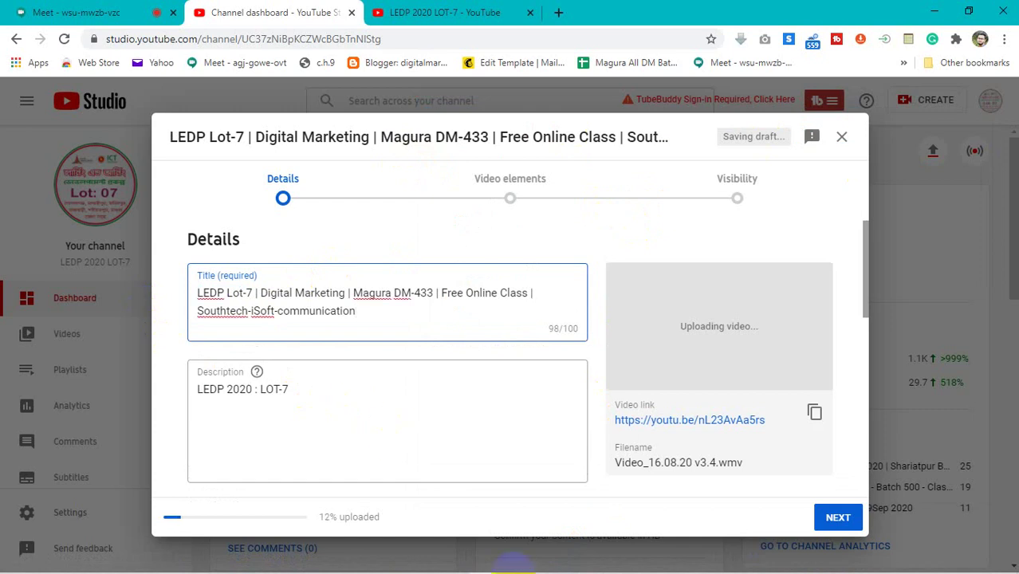
Step: Copy the hashtags #digitalmerketing #freeonlineclass #ledp2020 from the notes into the description below "LEDP 2020 : LOT-7"
mouse_move(512, 562)
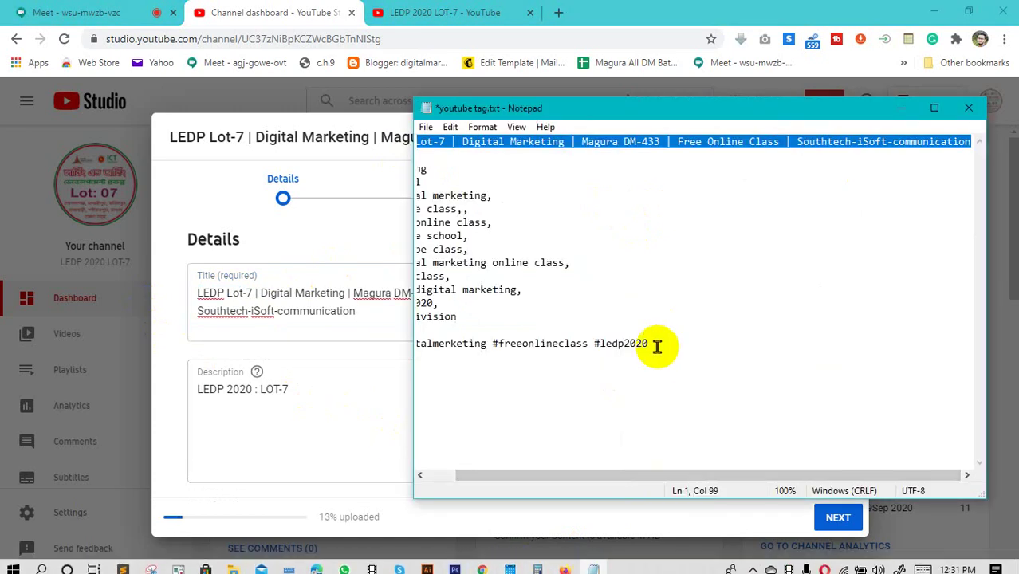
drag(652, 345, 296, 346)
key(ctrl+c)
click(279, 390)
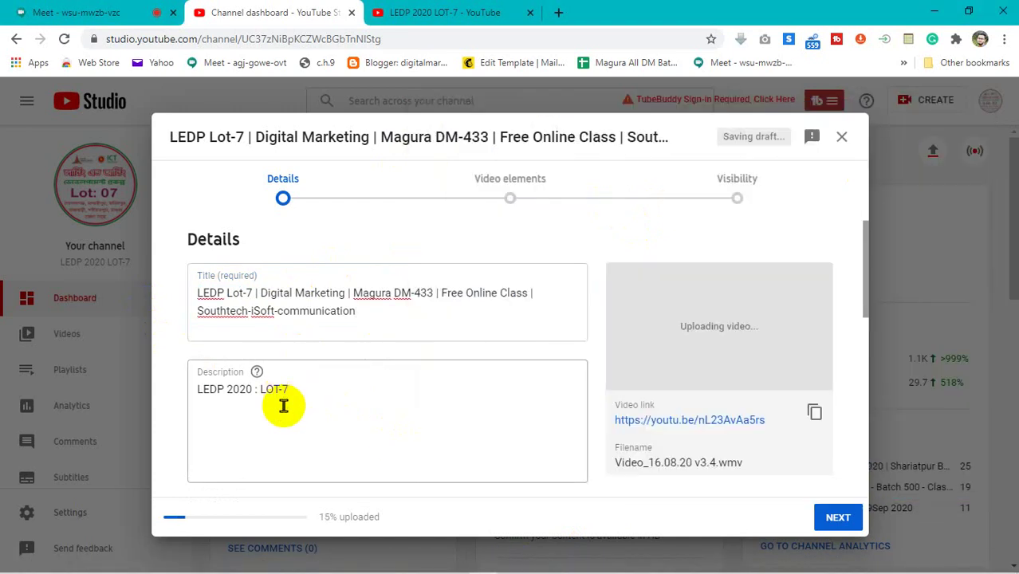
key(ctrl+v)
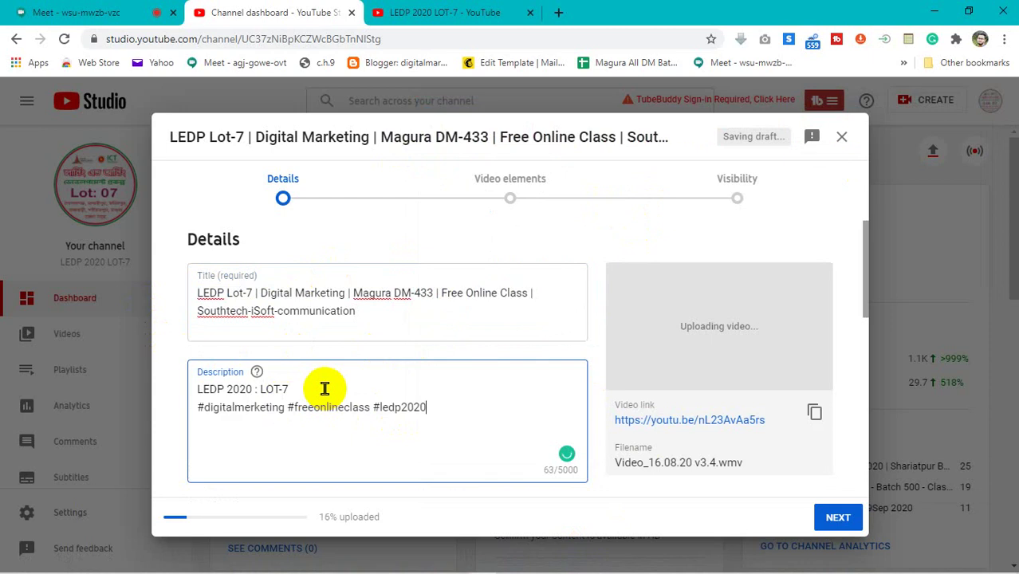
Step: Upload 1.jpg from the LEDP-LOT-7 folder in Downloads as the video's thumbnail
drag(869, 257, 853, 342)
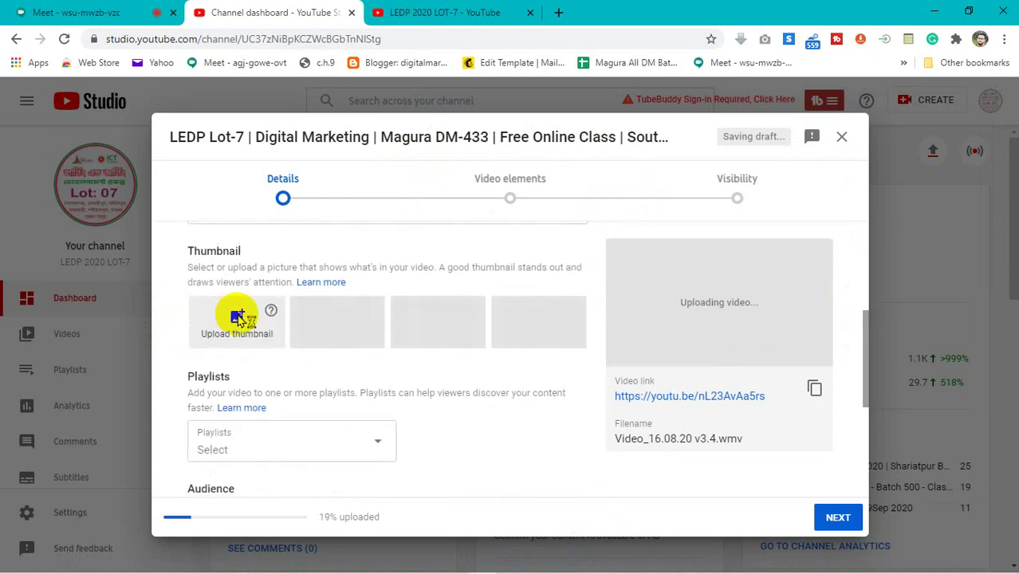
click(238, 318)
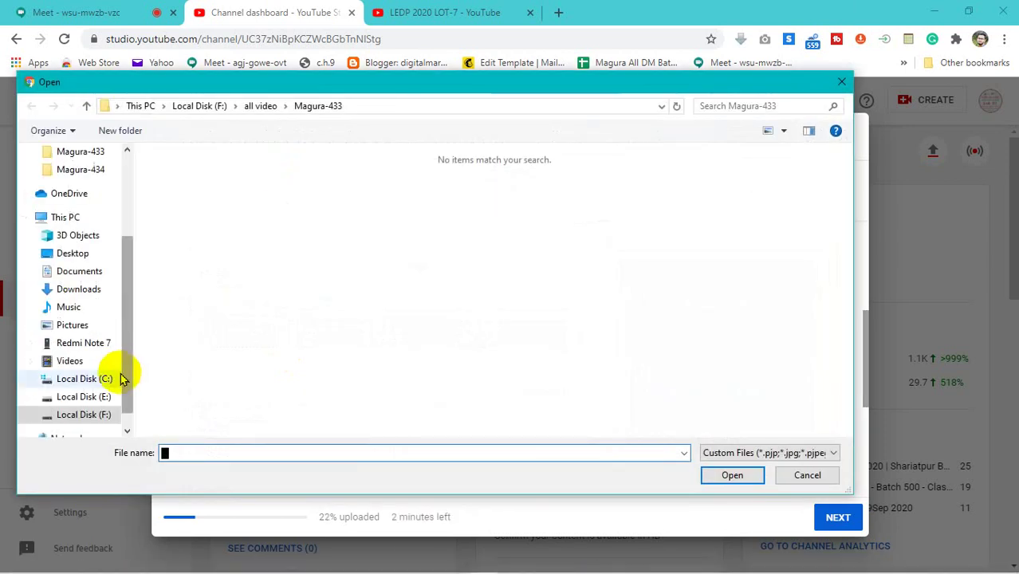
click(72, 294)
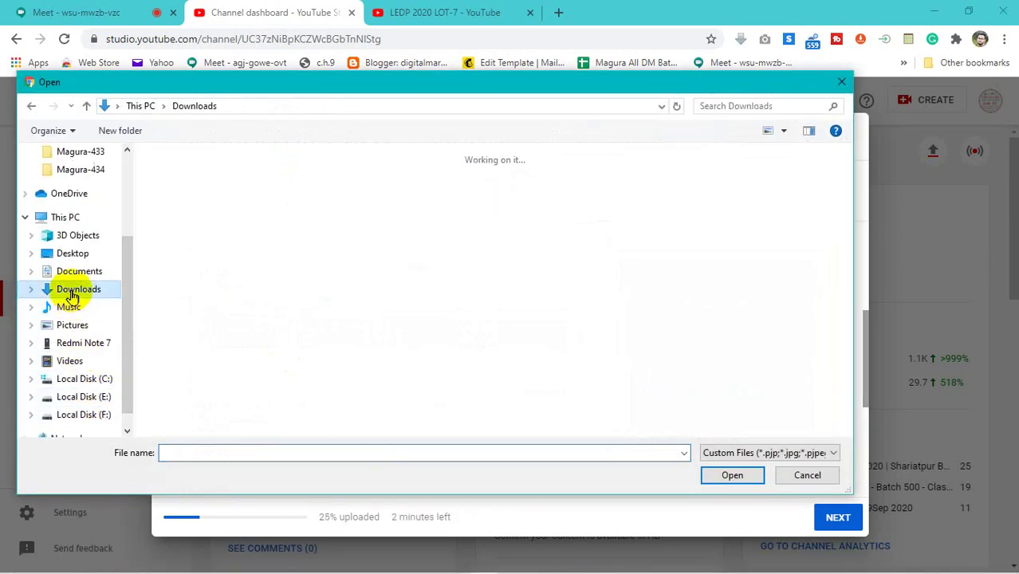
double_click(443, 363)
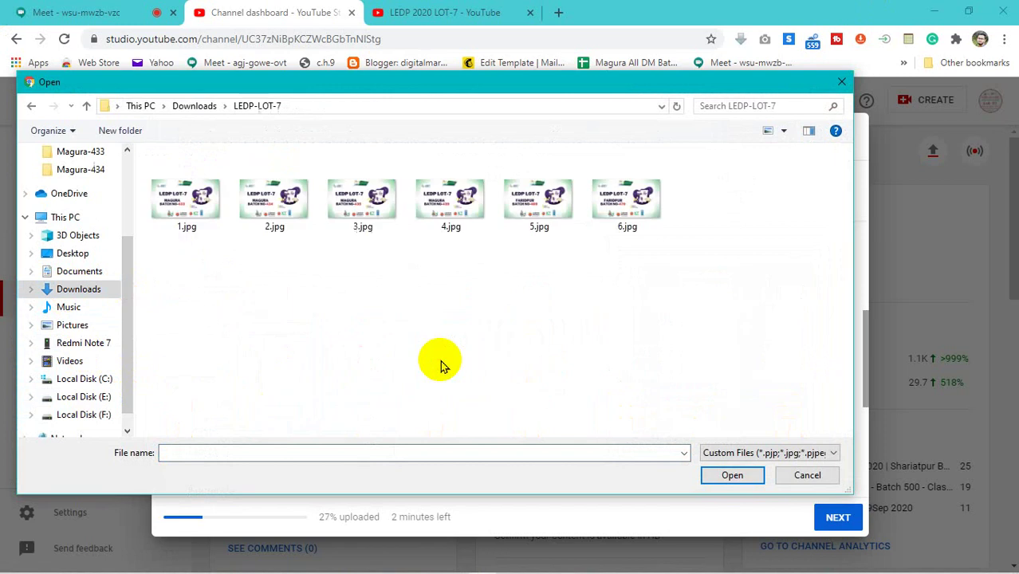
click(177, 211)
click(732, 475)
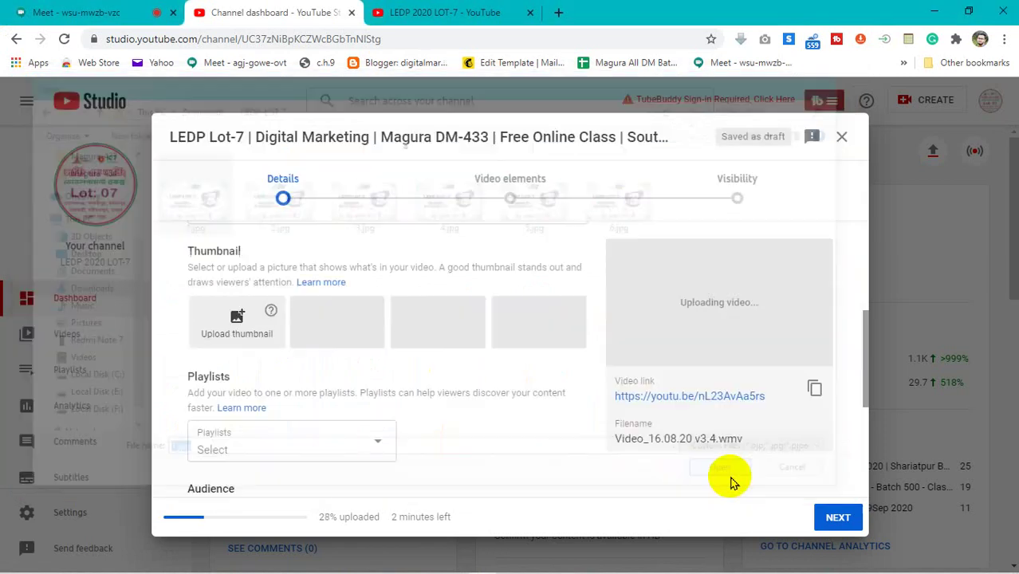
Step: Add the video to the "Magura Digital Marketing-433" playlist
click(377, 445)
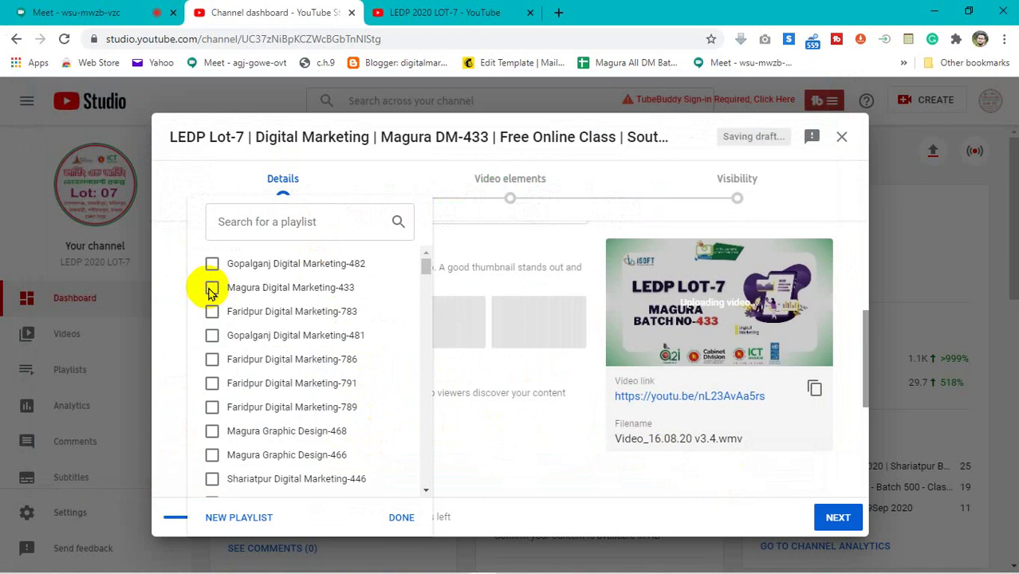
click(212, 289)
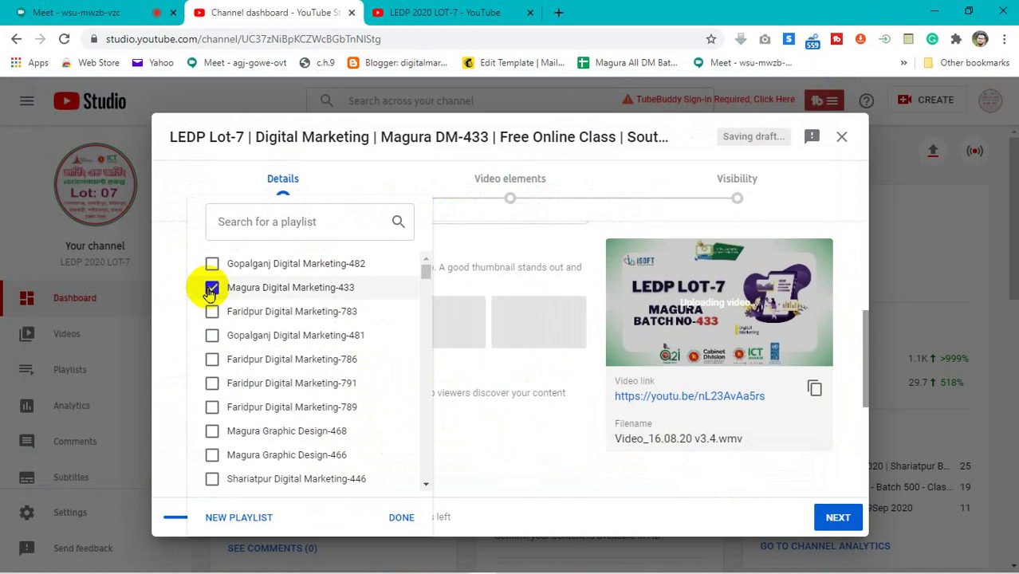
click(401, 520)
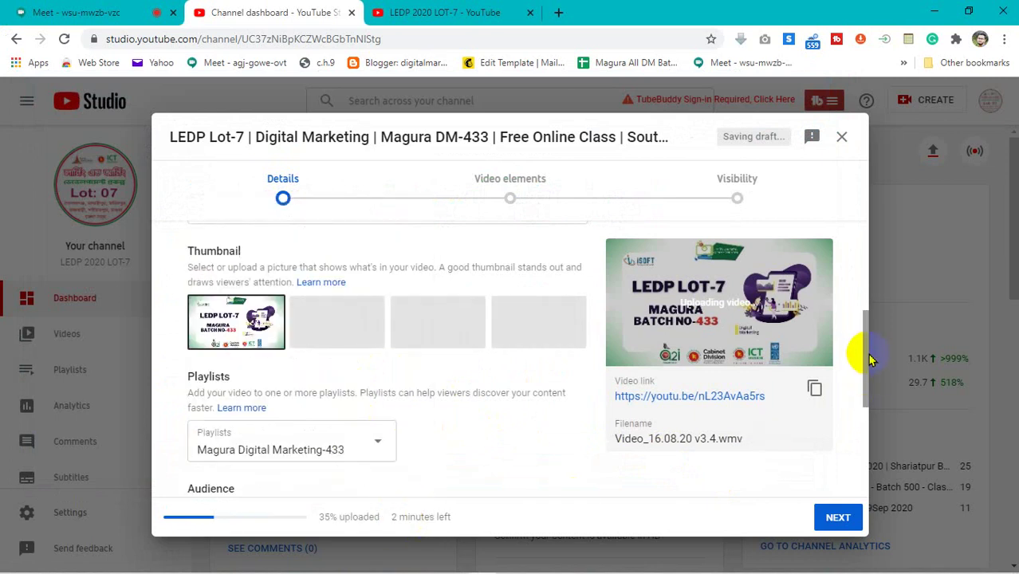
Step: Add the tags from "digital merketing" through "ict division" in the youtube tag.txt notes after the video's existing Earning and School tags
drag(866, 356, 876, 466)
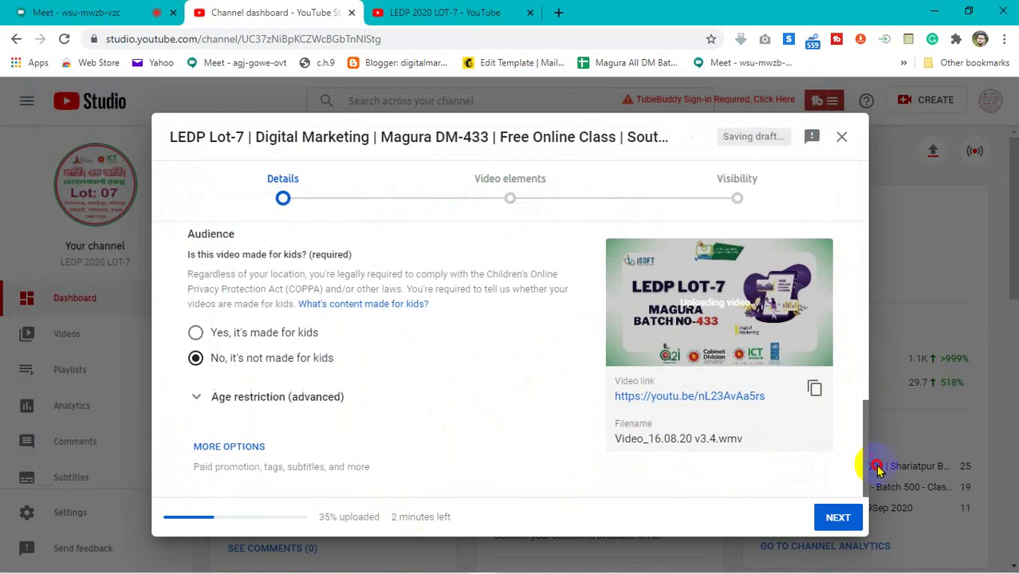
click(235, 449)
drag(864, 338, 857, 395)
click(595, 562)
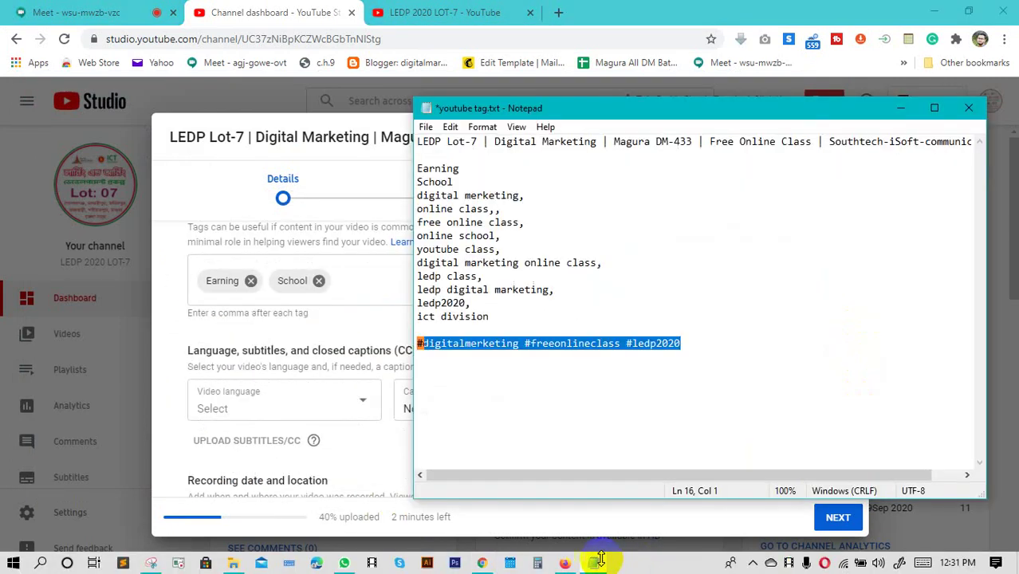
drag(489, 316, 399, 199)
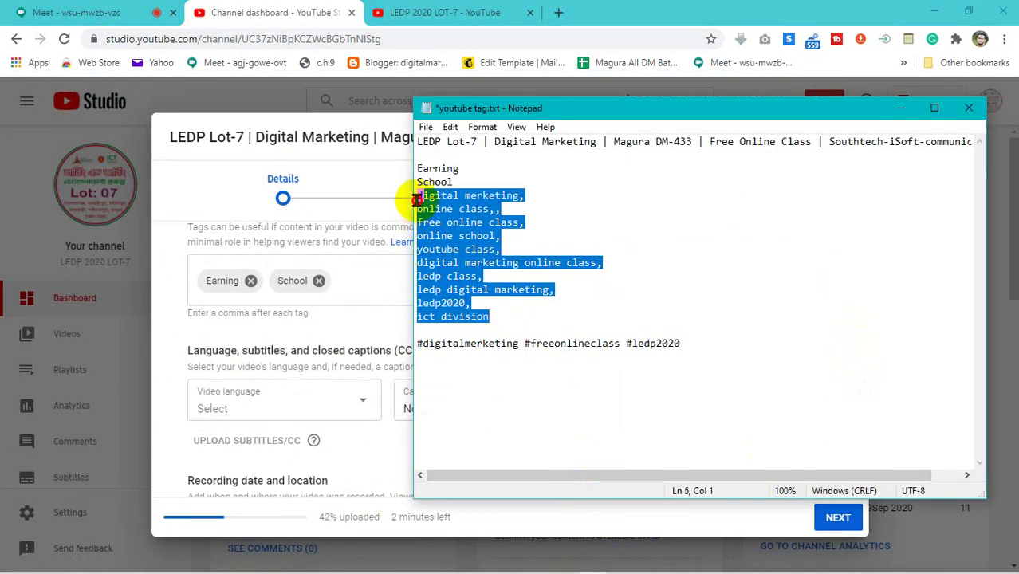
right_click(449, 215)
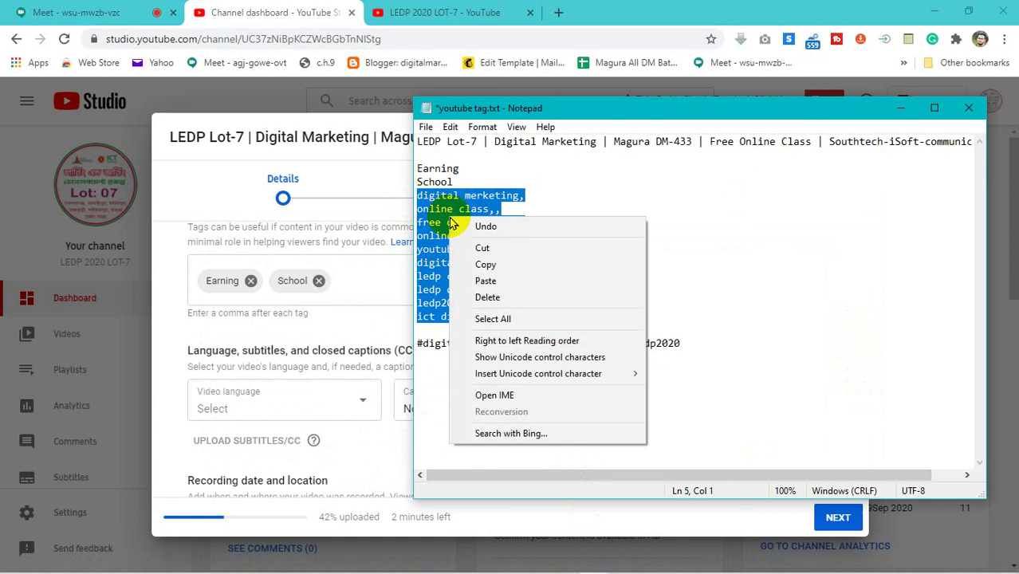
click(488, 264)
click(373, 279)
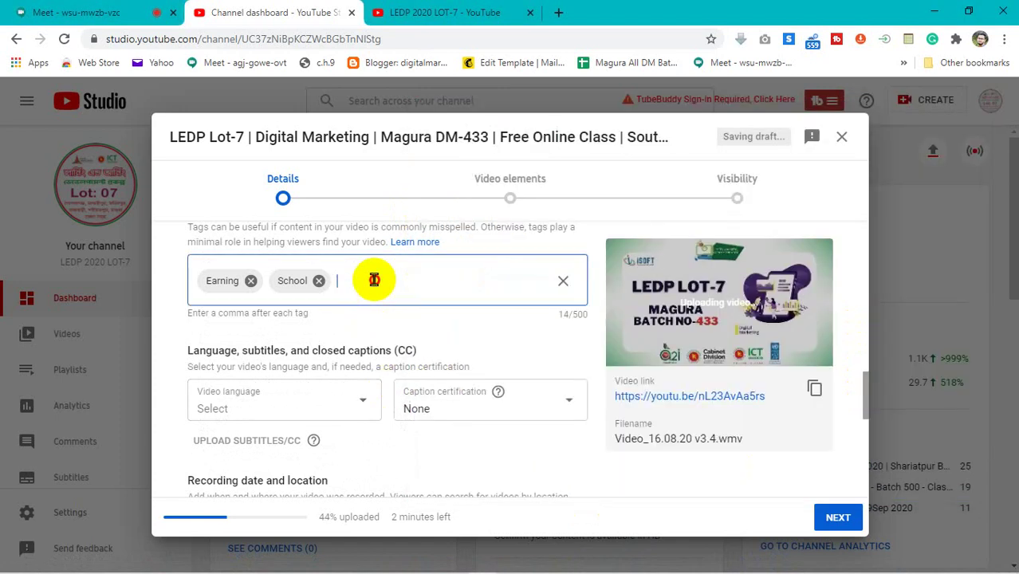
right_click(374, 279)
click(417, 393)
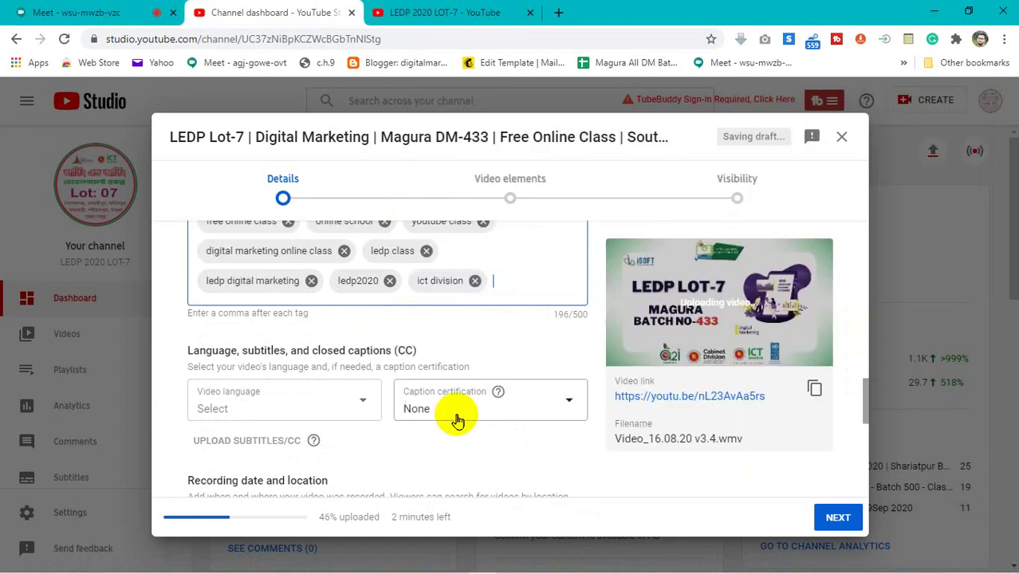
Step: Skip the video elements and publish the video with Public visibility
click(850, 520)
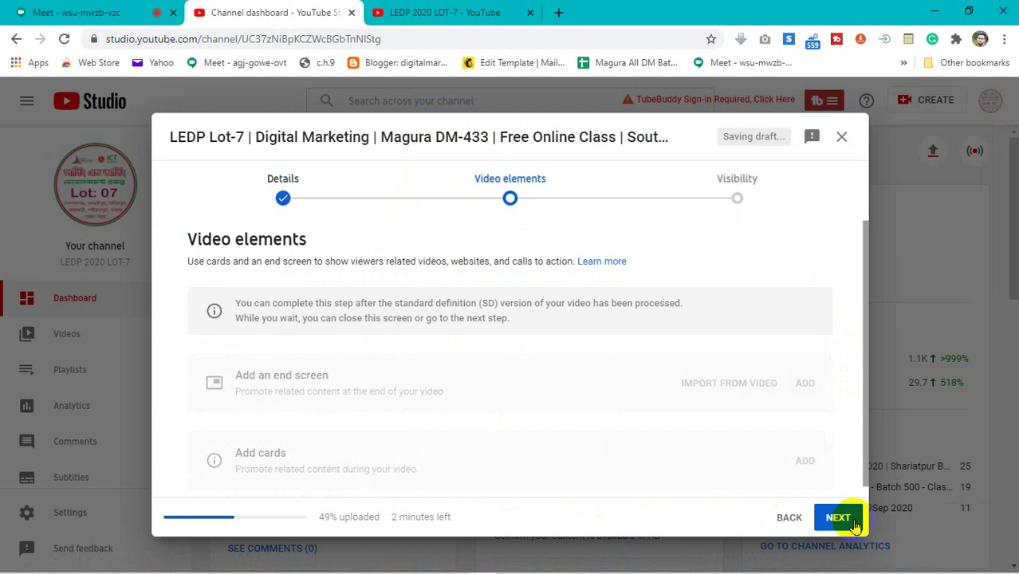
click(839, 518)
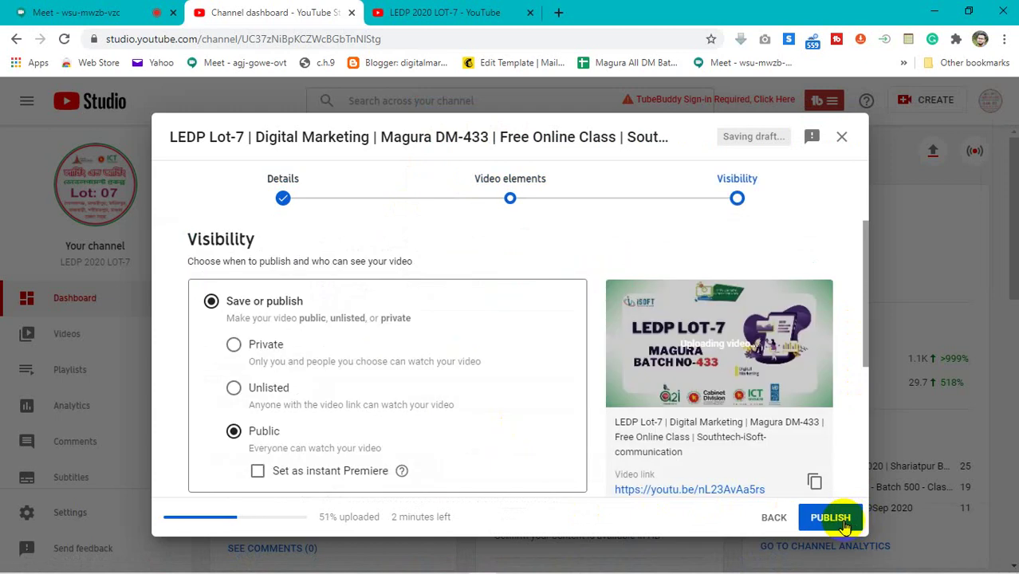
click(830, 519)
Step: Follow the online class in Google Meet and check the video's upload progress in YouTube Studio
click(64, 10)
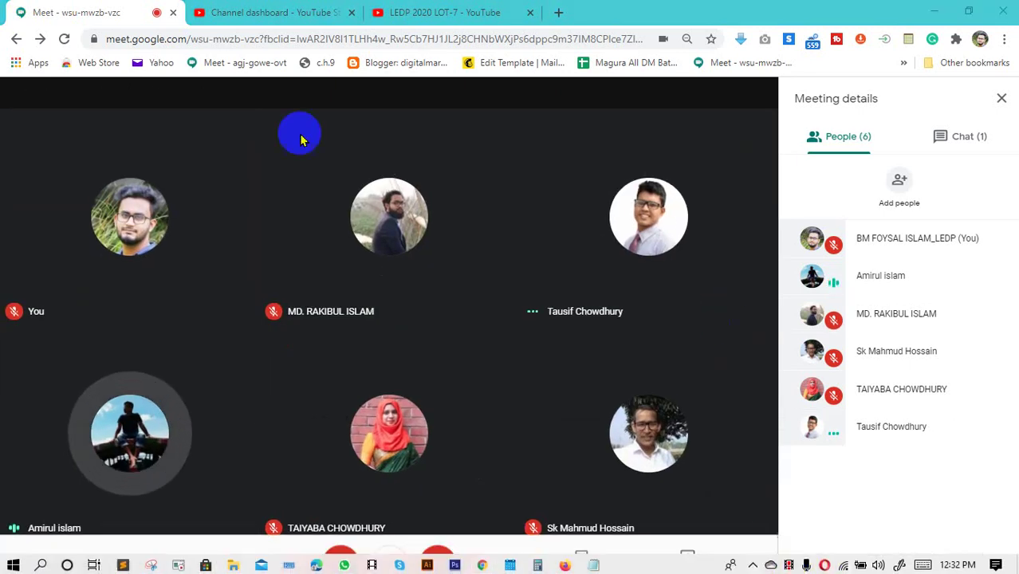
click(271, 12)
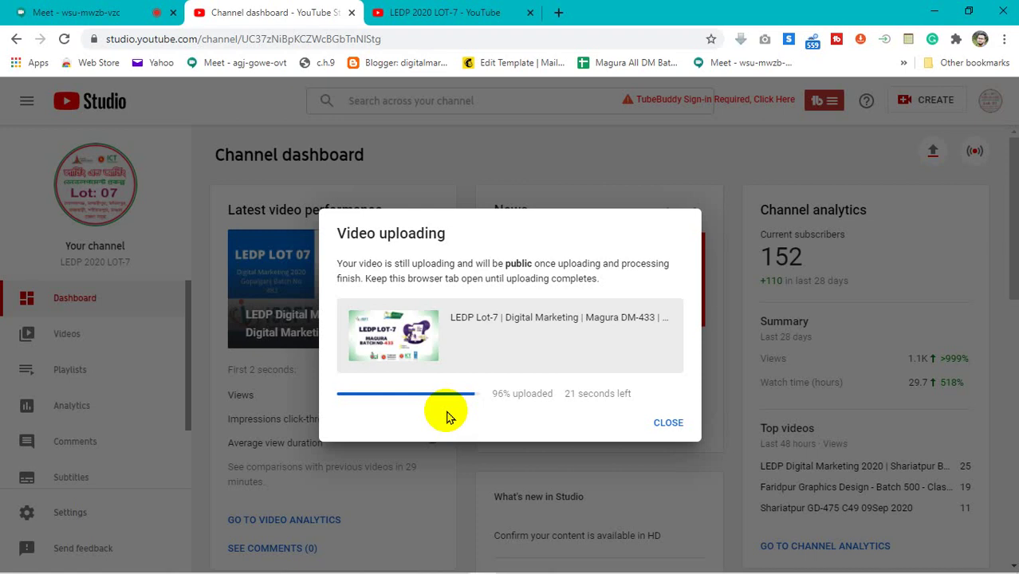
click(86, 11)
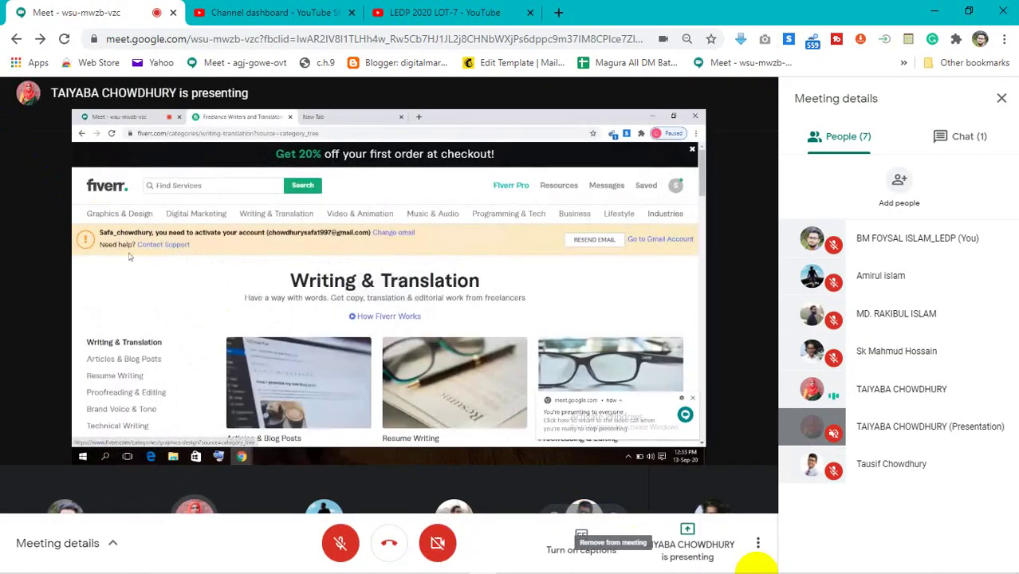
mouse_move(824, 563)
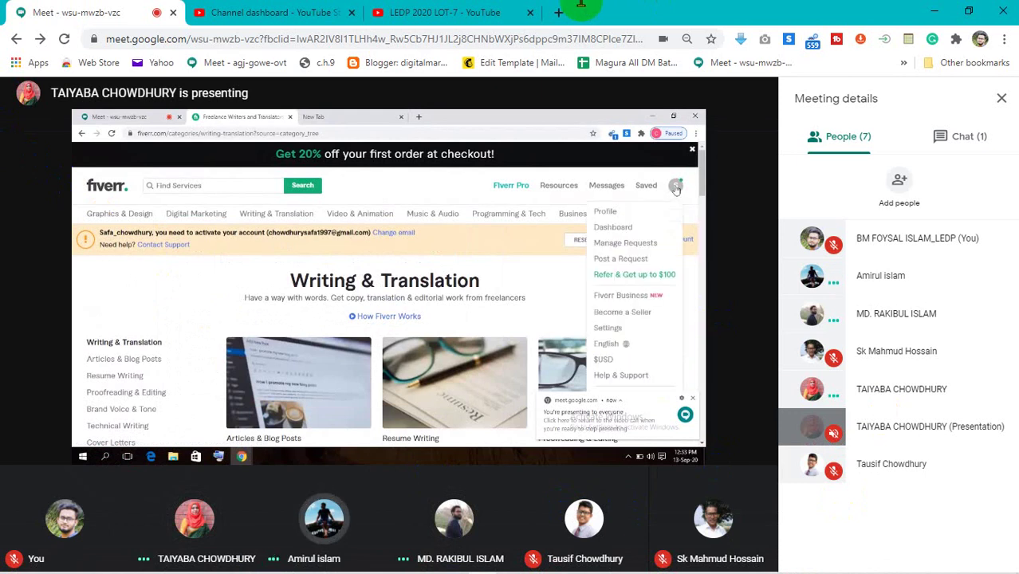
mouse_move(565, 563)
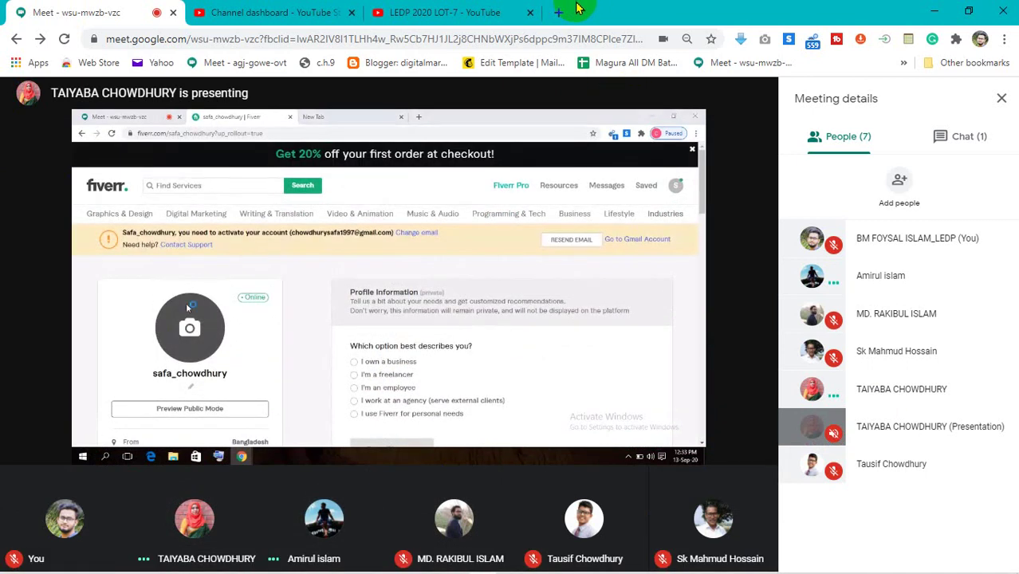
Step: Unmute the microphone in the Meet class, check the video's processing in YouTube Studio, and mute the microphone again
click(328, 557)
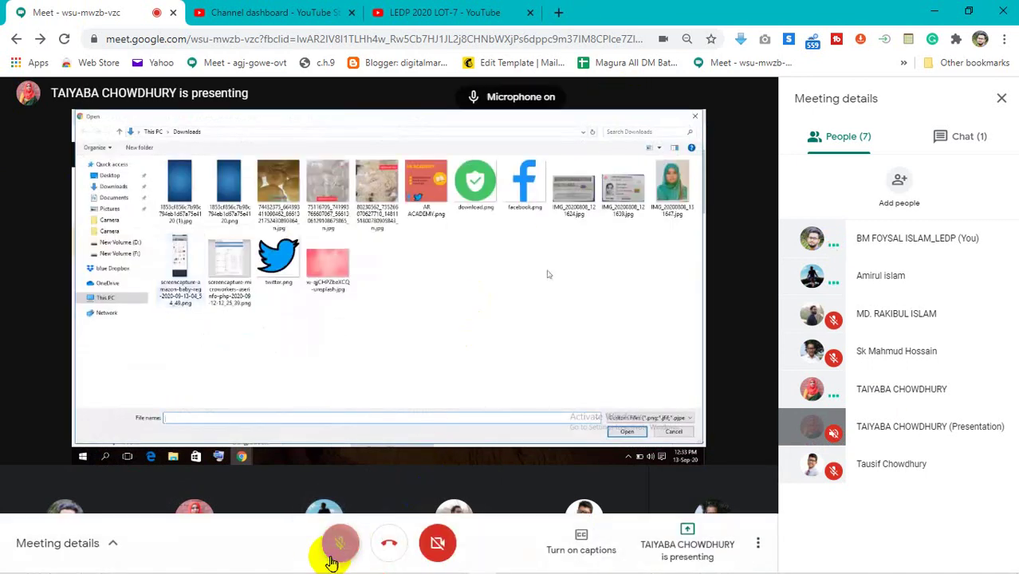
click(301, 12)
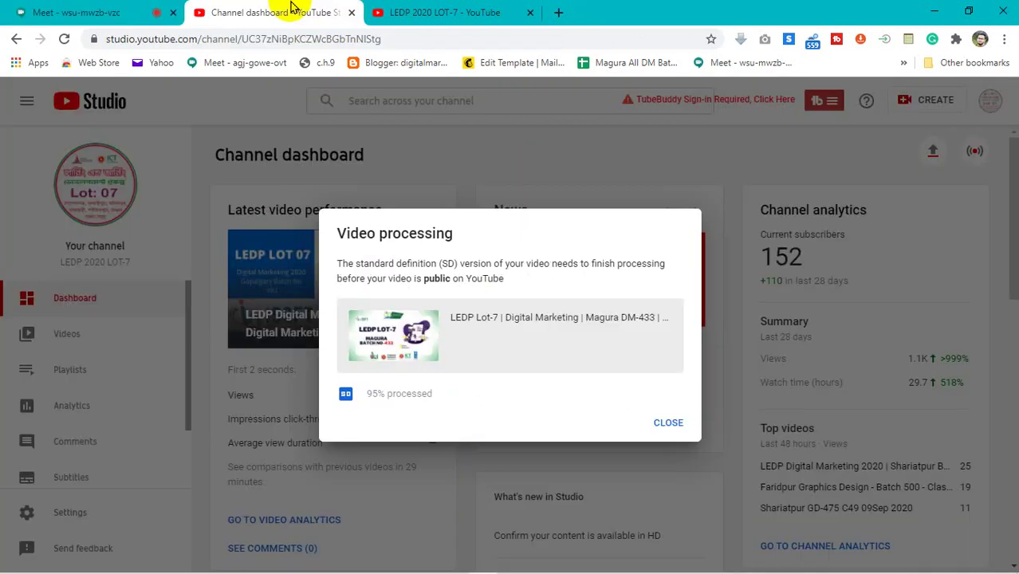
click(59, 10)
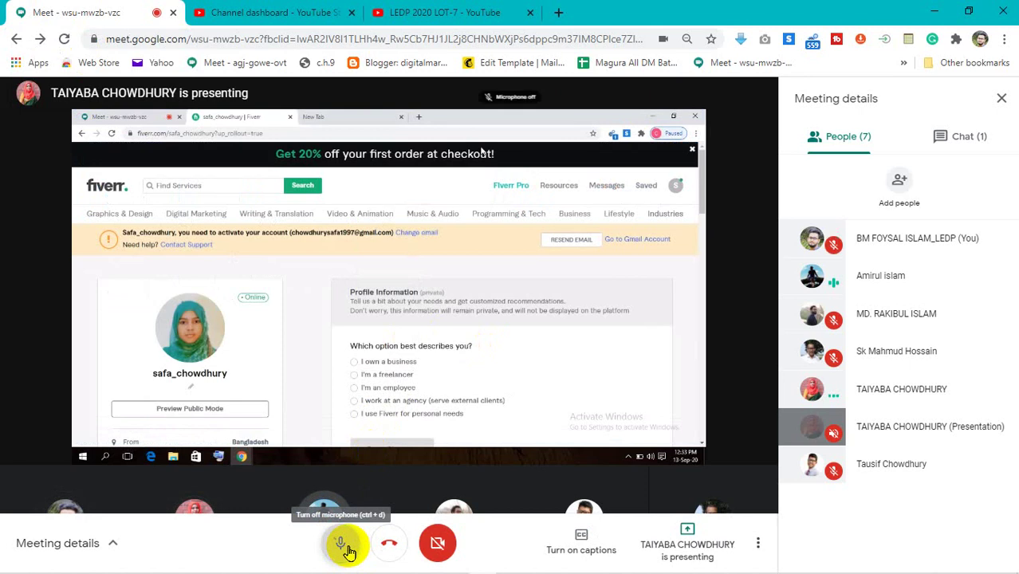
click(347, 552)
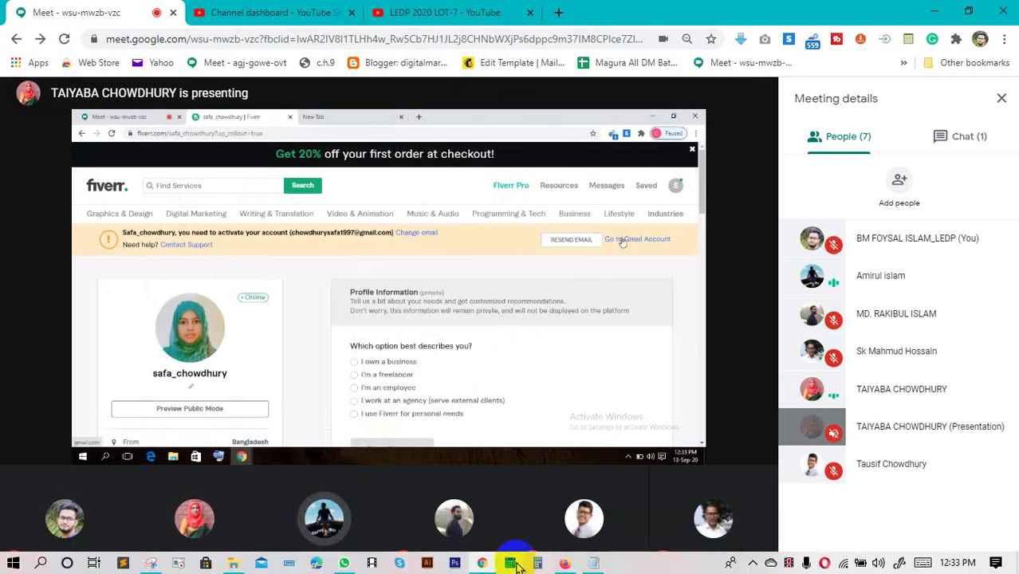
Step: Close the video processing dialog in YouTube Studio and reload the LEDP 2020 LOT-7 channel page
click(279, 11)
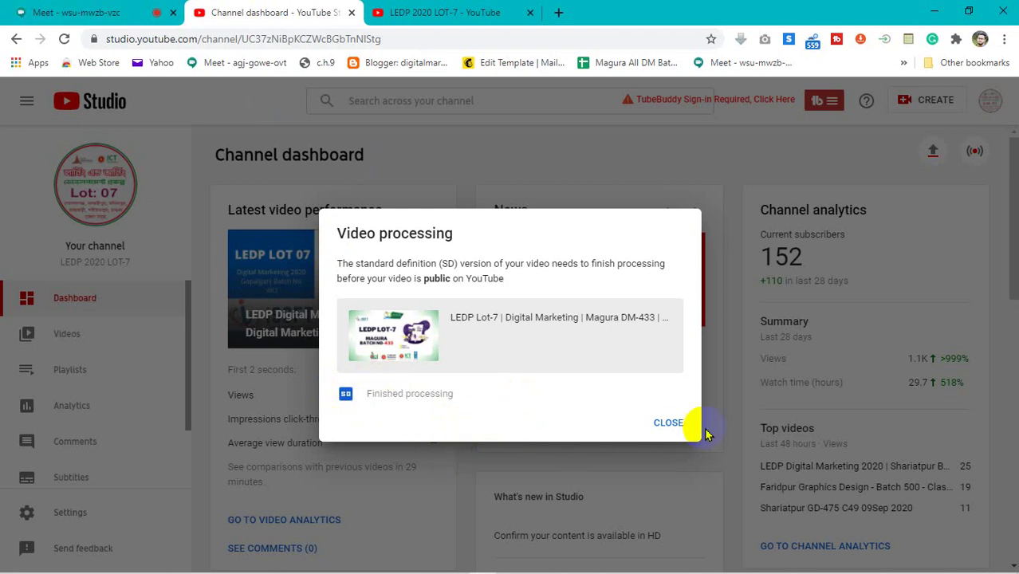
click(670, 424)
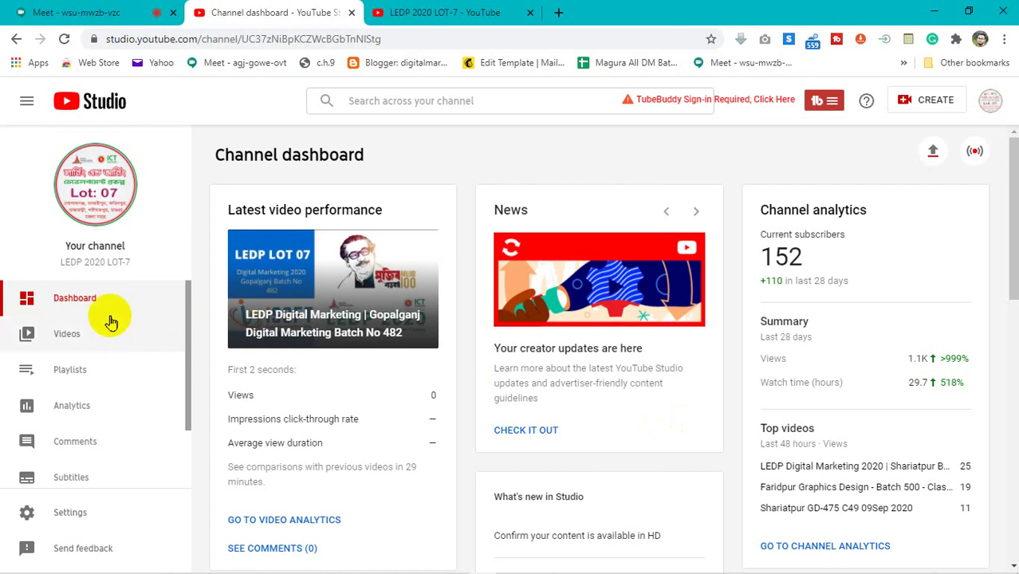
click(437, 14)
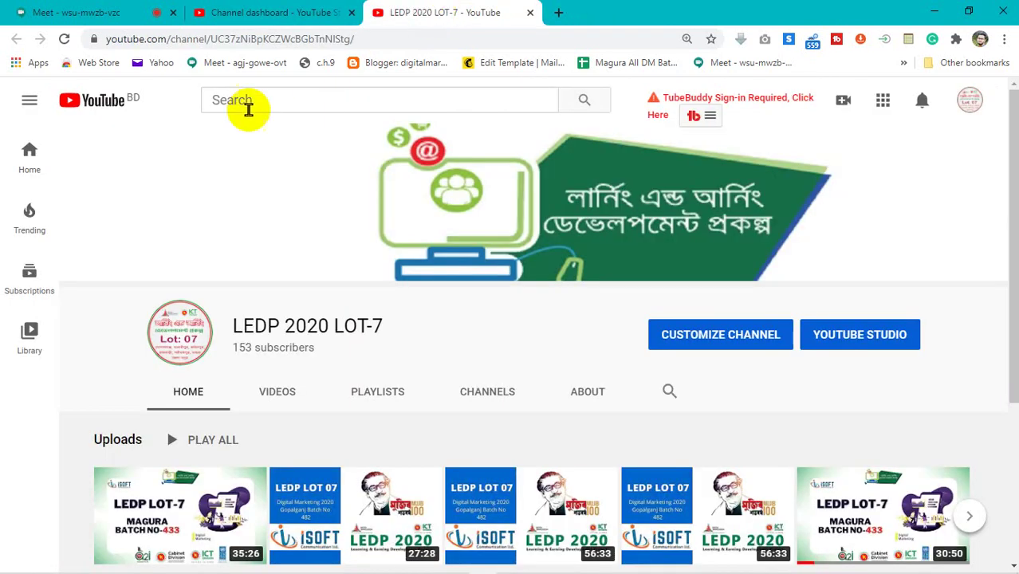
click(64, 39)
Step: Glance at the class in Google Meet and check the channel's Uploads for the newly published Magura DM-433 video
click(83, 10)
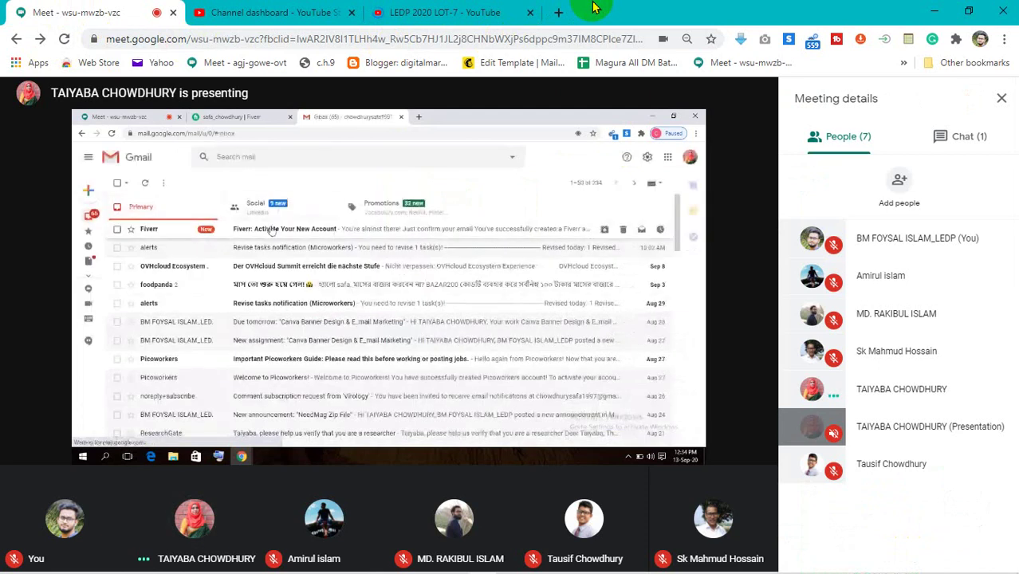
click(482, 12)
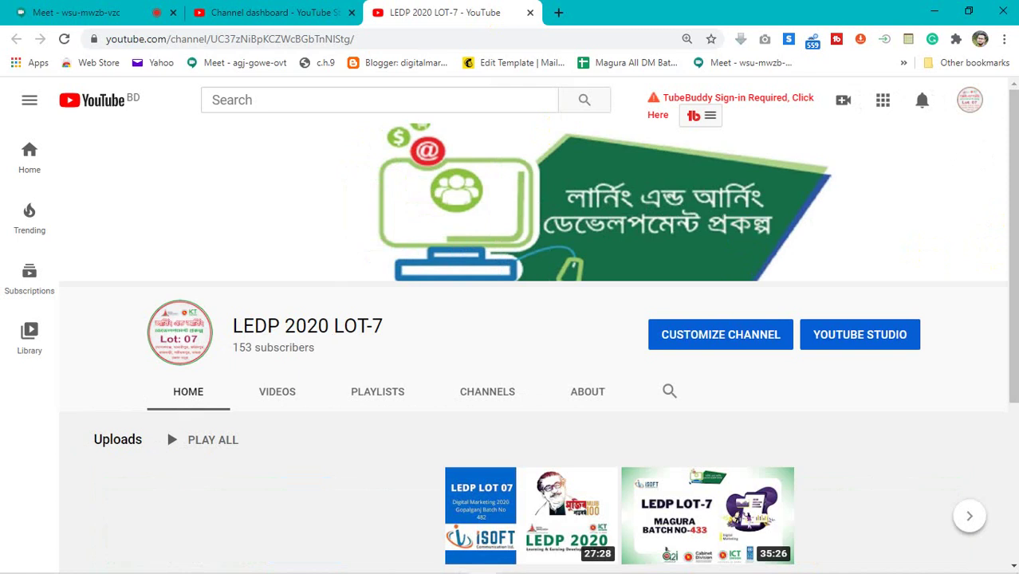
drag(1011, 194, 1011, 223)
scroll(167, 321, down, 1)
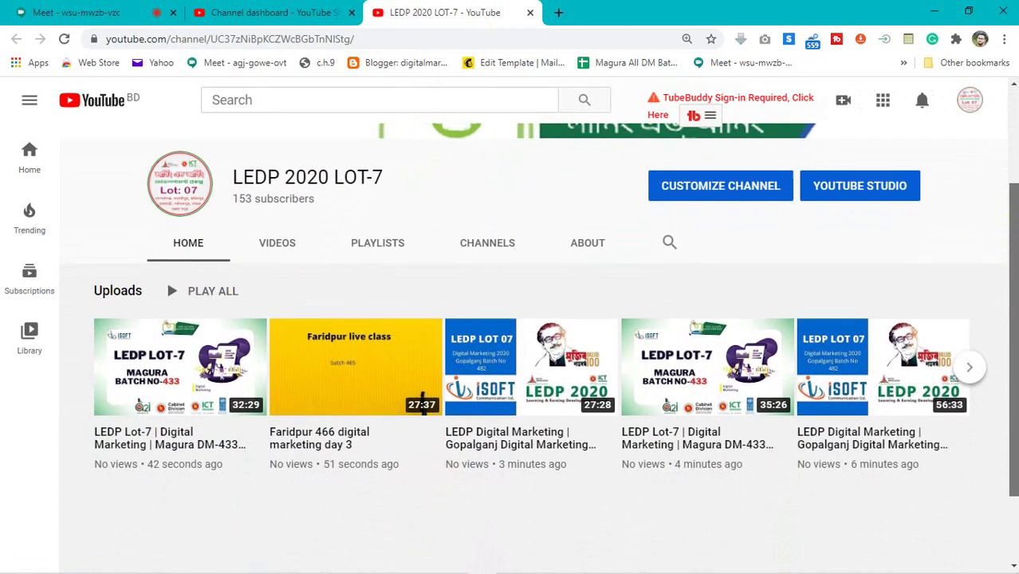
scroll(166, 279, down, 2)
scroll(166, 428, up, 6)
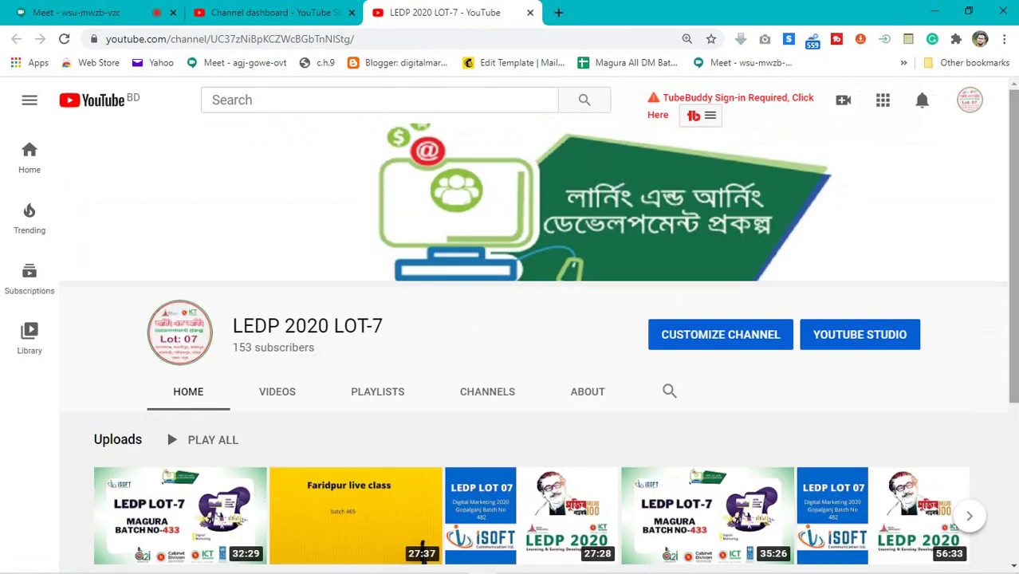
Step: Try to upload Video_18.07.20 .wmv from the all video\Magura-433 folder on Local Disk (F:) in YouTube Studio, and close the upload dialog
click(269, 10)
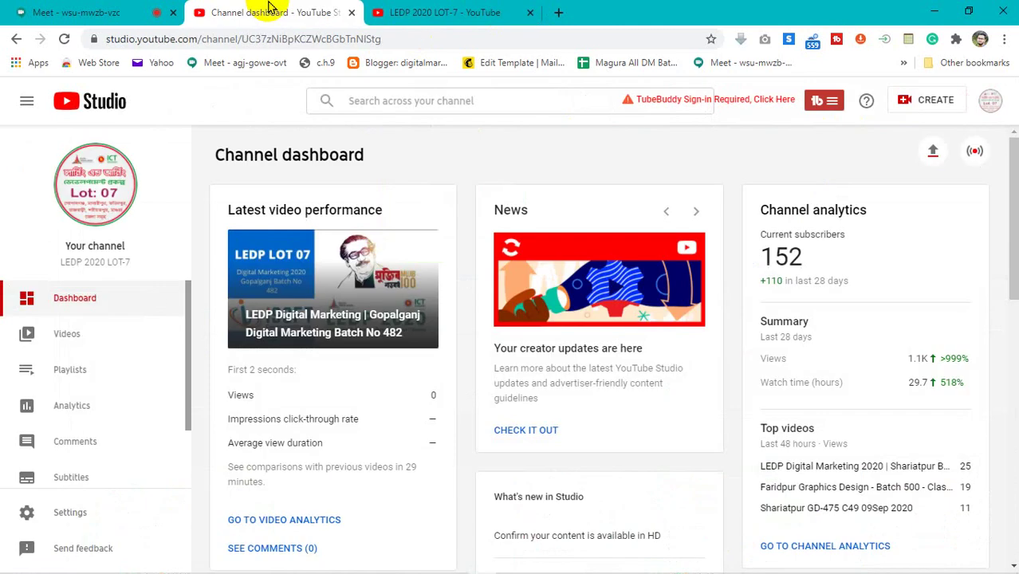
click(933, 151)
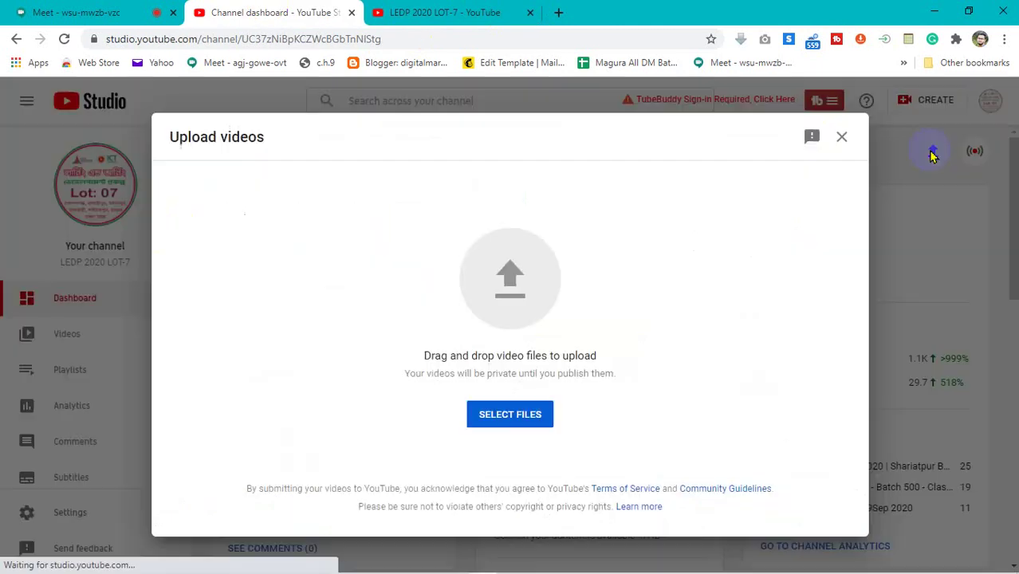
click(508, 421)
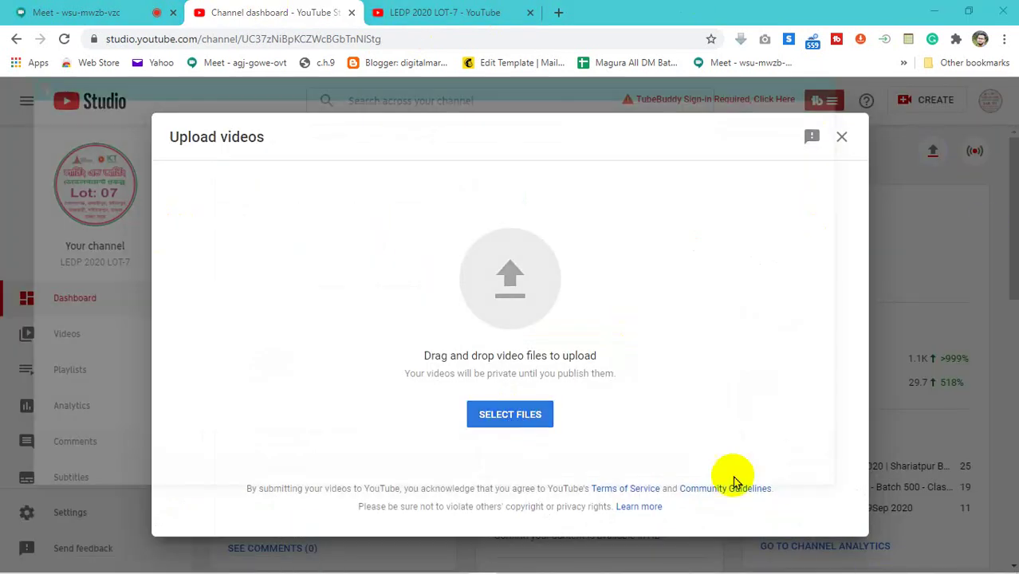
click(84, 415)
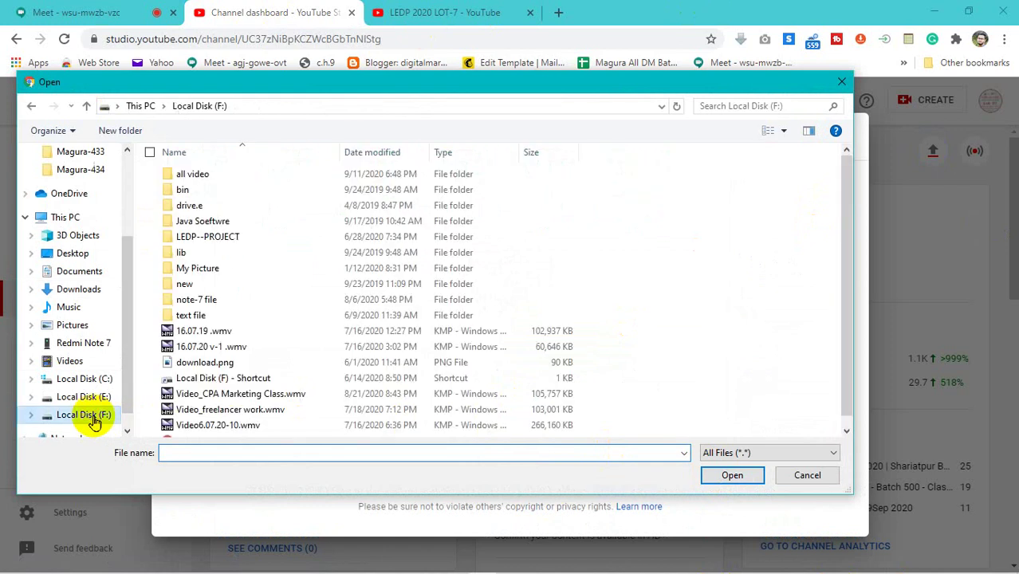
click(243, 174)
double_click(244, 174)
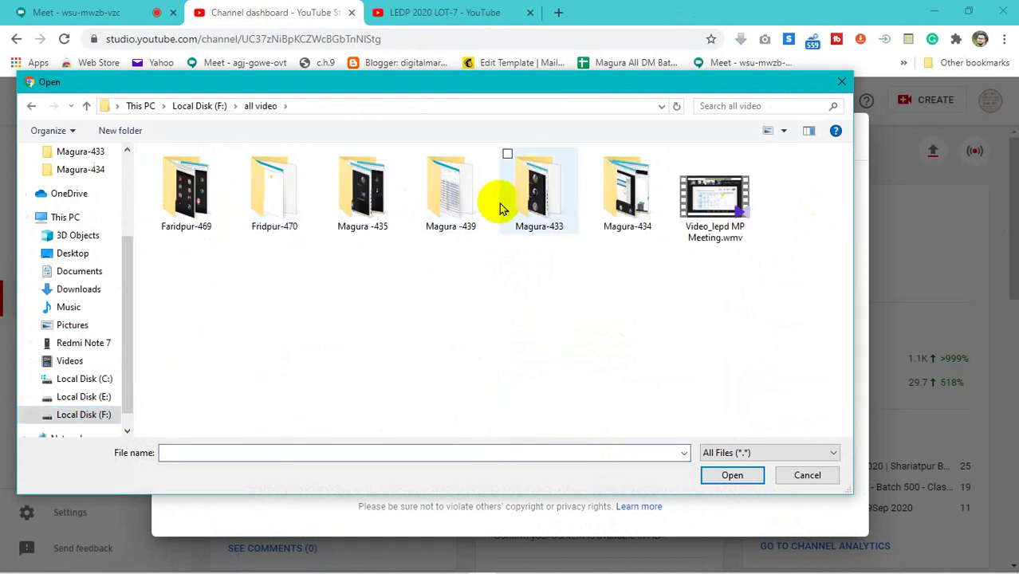
double_click(552, 198)
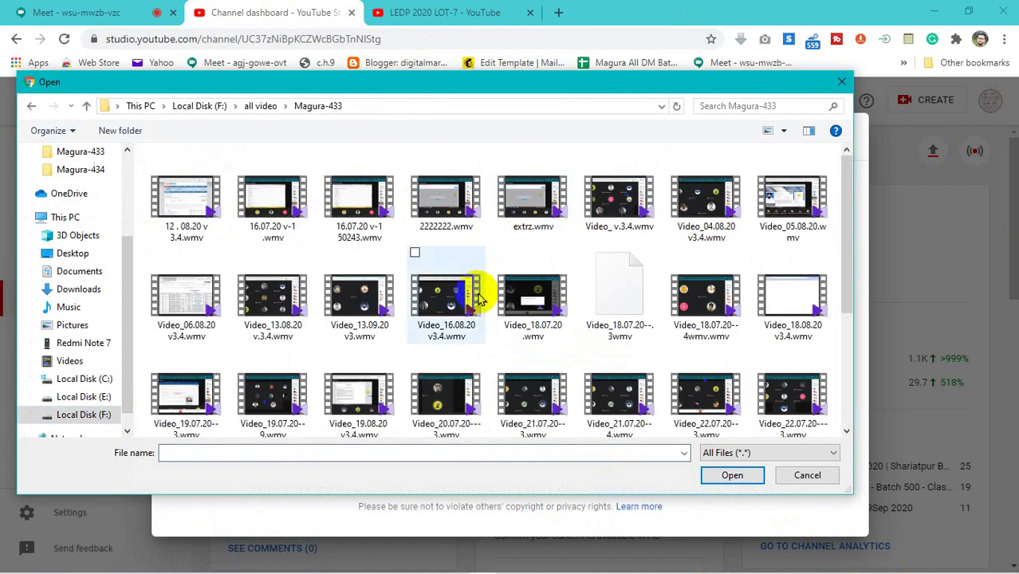
click(530, 297)
click(722, 475)
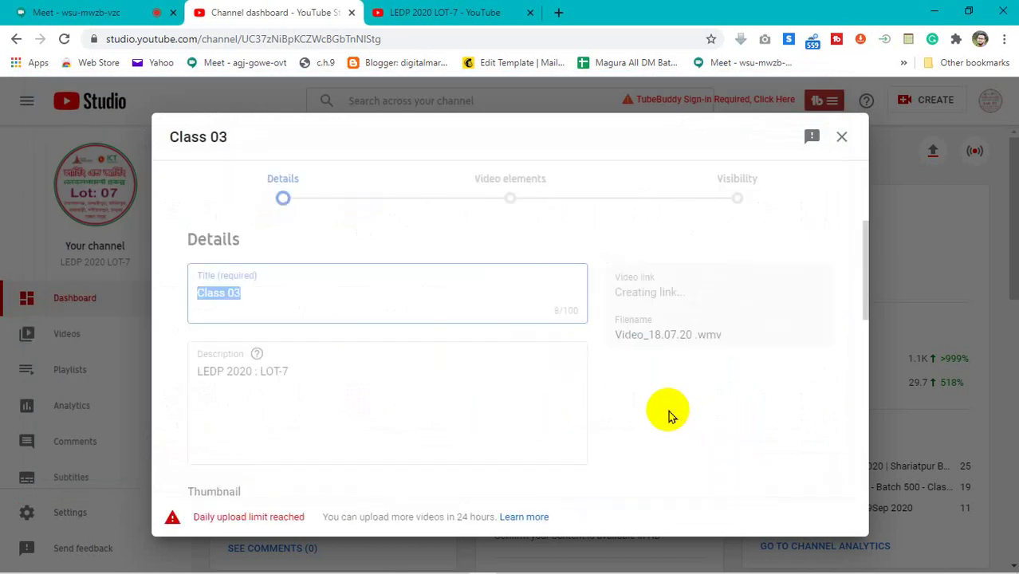
mouse_move(659, 560)
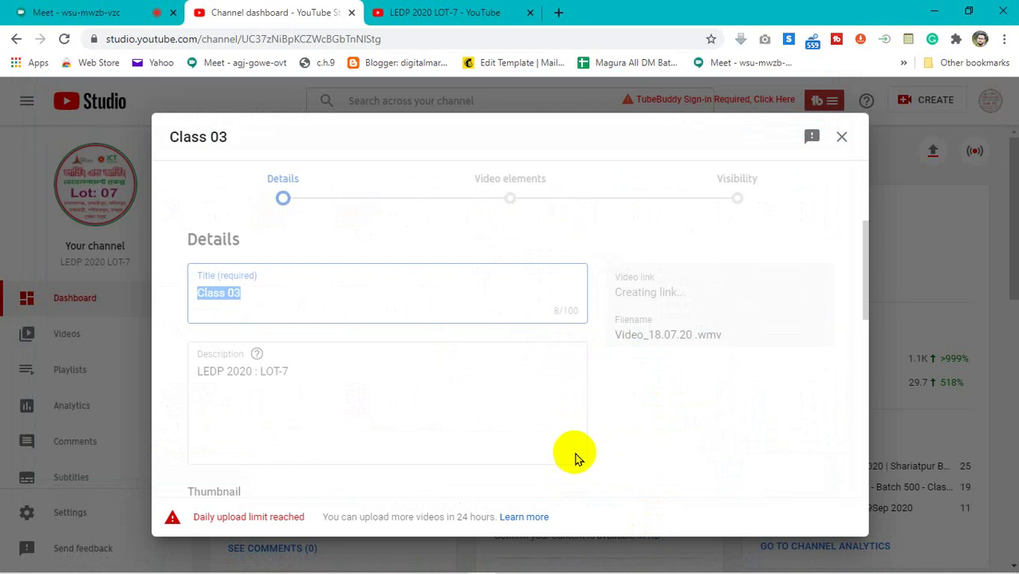
click(844, 138)
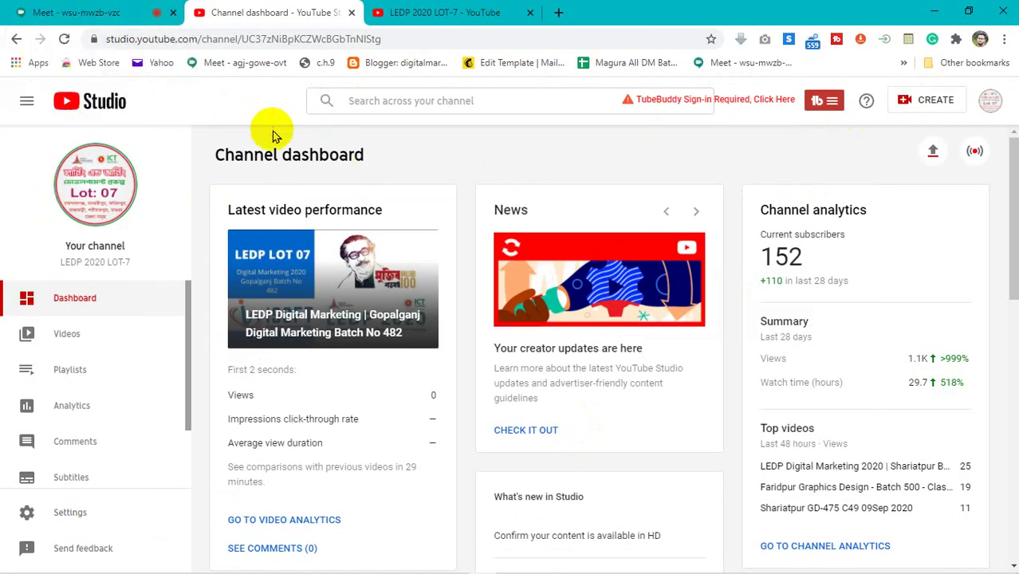
Step: Open the channel's Playlists page from YouTube Studio, checking on the class in Google Meet in between
click(80, 374)
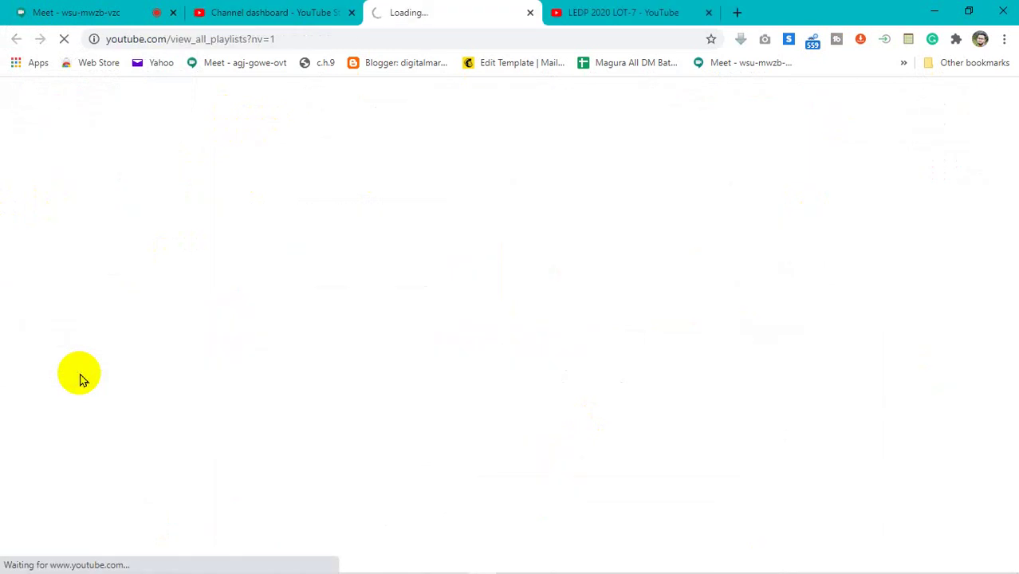
click(78, 10)
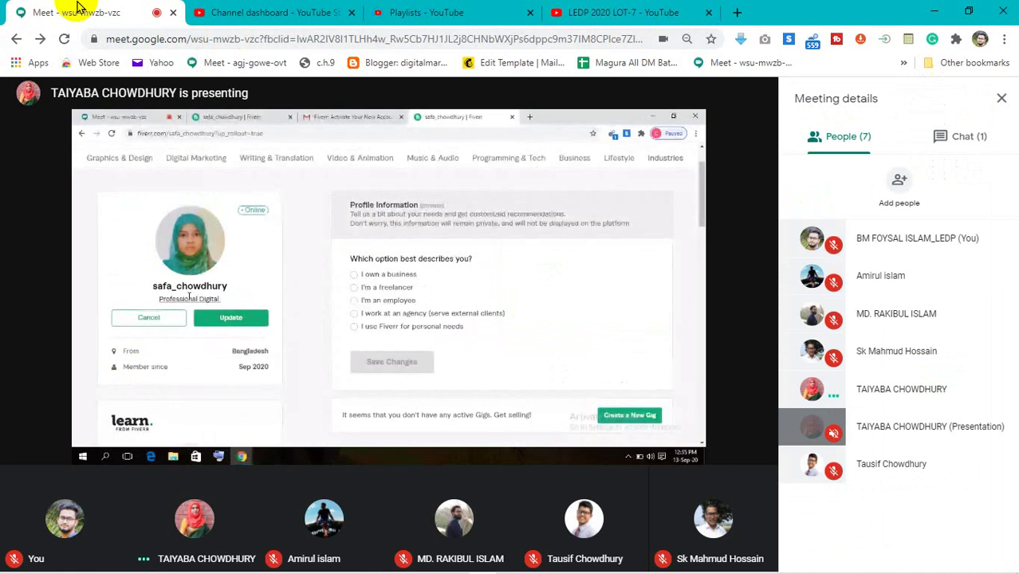
click(435, 9)
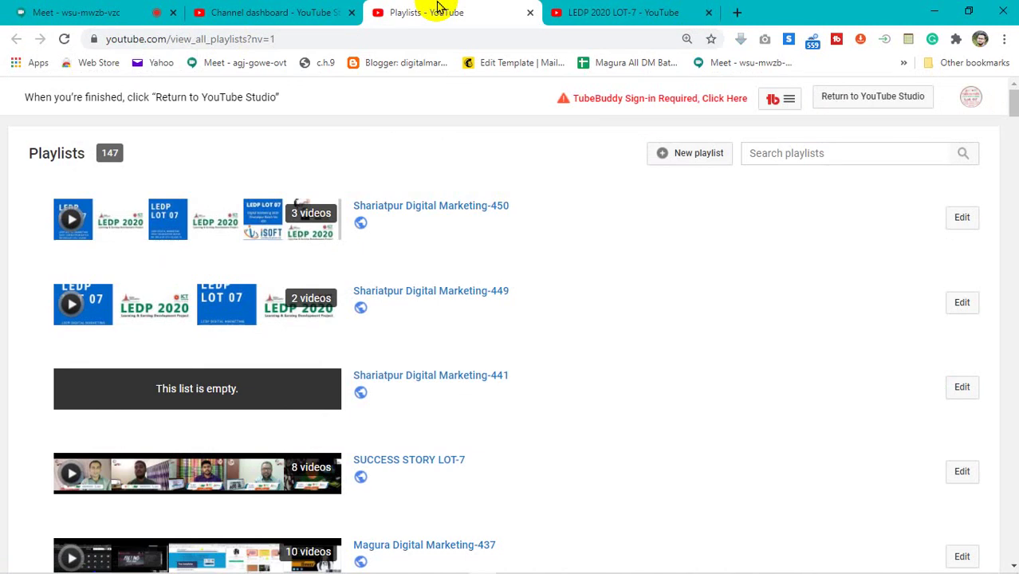
Step: Search the channel's playlists for "Magura Digital Marketing"
click(843, 150)
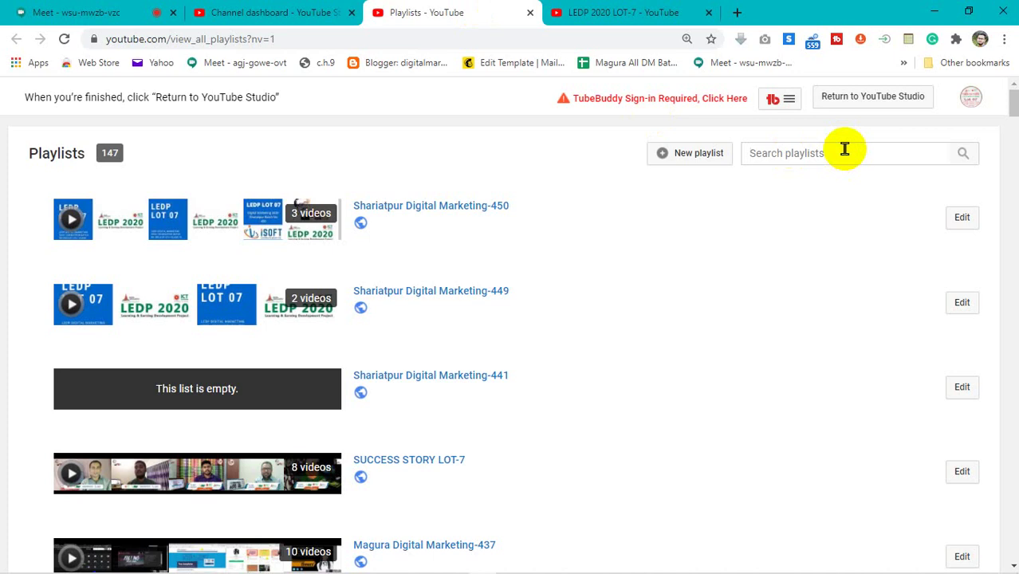
text(Magura )
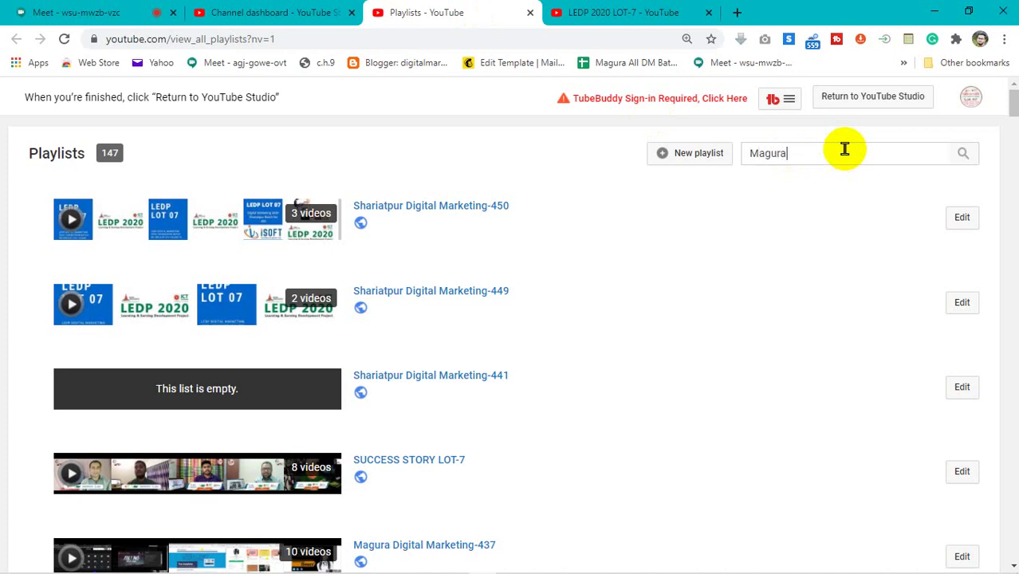
text(Digital Marketi)
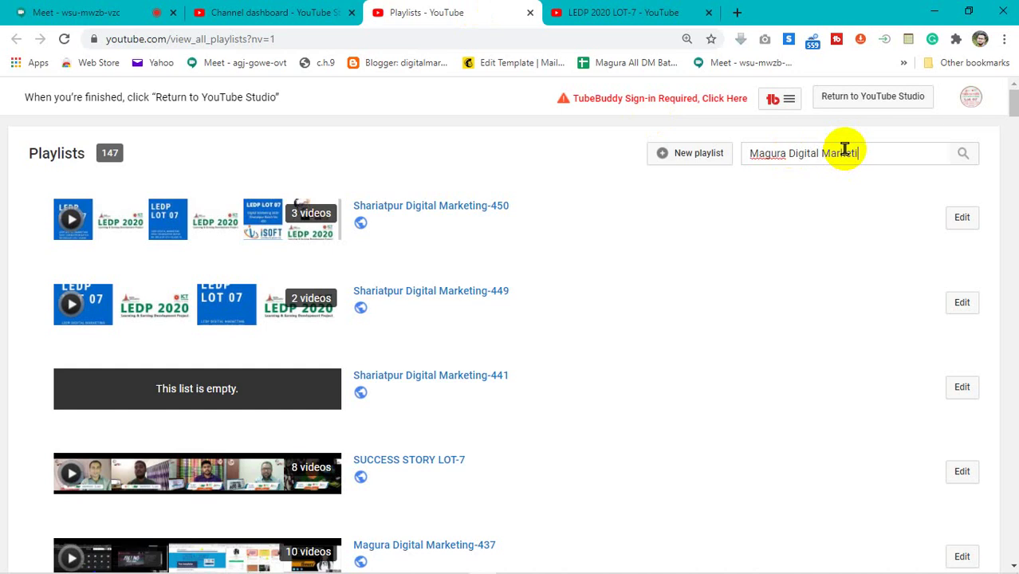
text(ng)
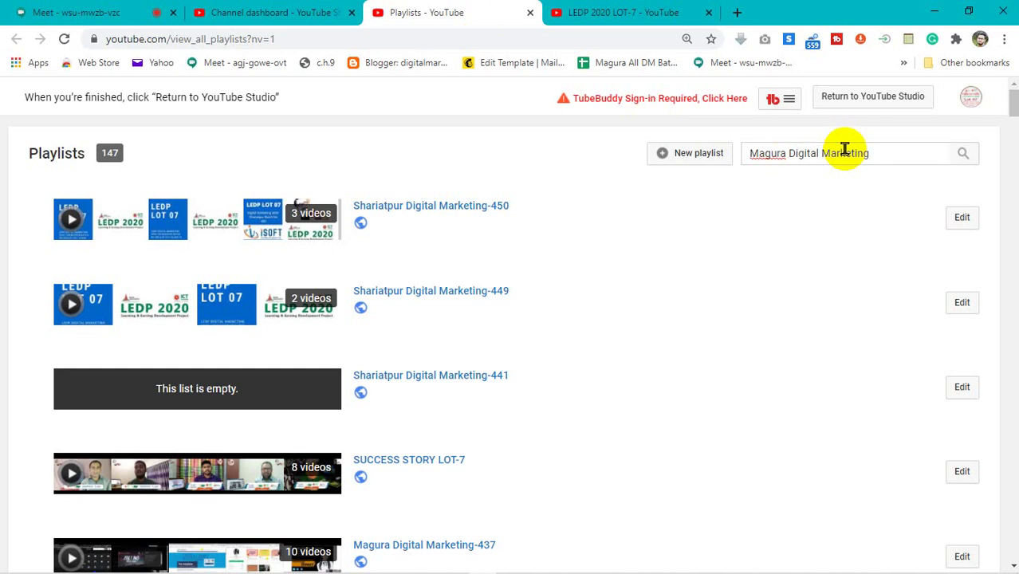